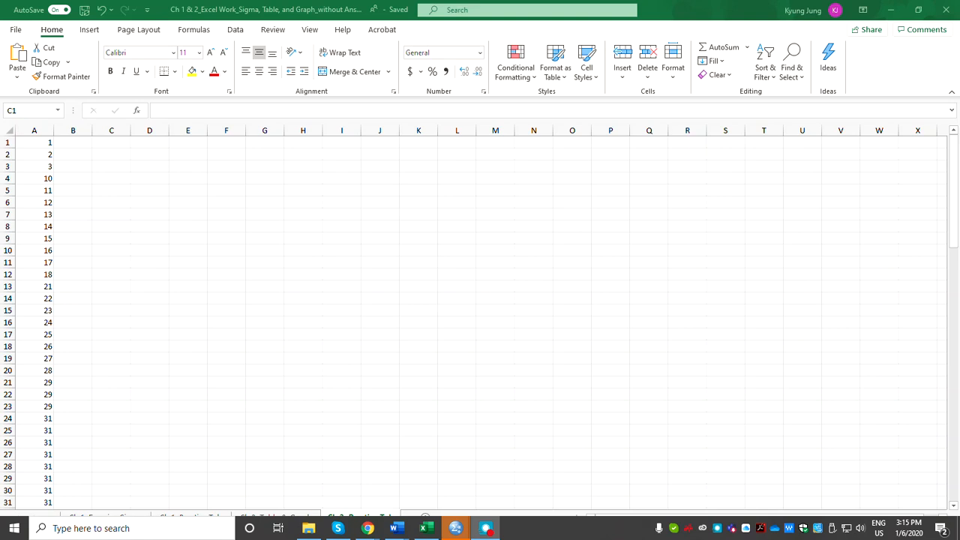
Create a PivotTable from the whole of column A, placed on the existing worksheet at cell C1.
{"action": "left_click", "coordinate": [34, 131]}
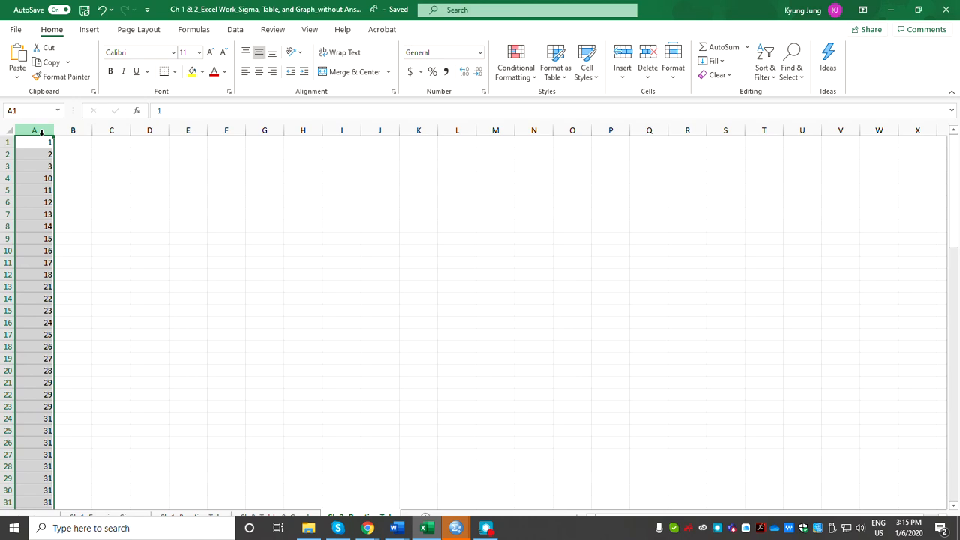
{"action": "left_click", "coordinate": [77, 144]}
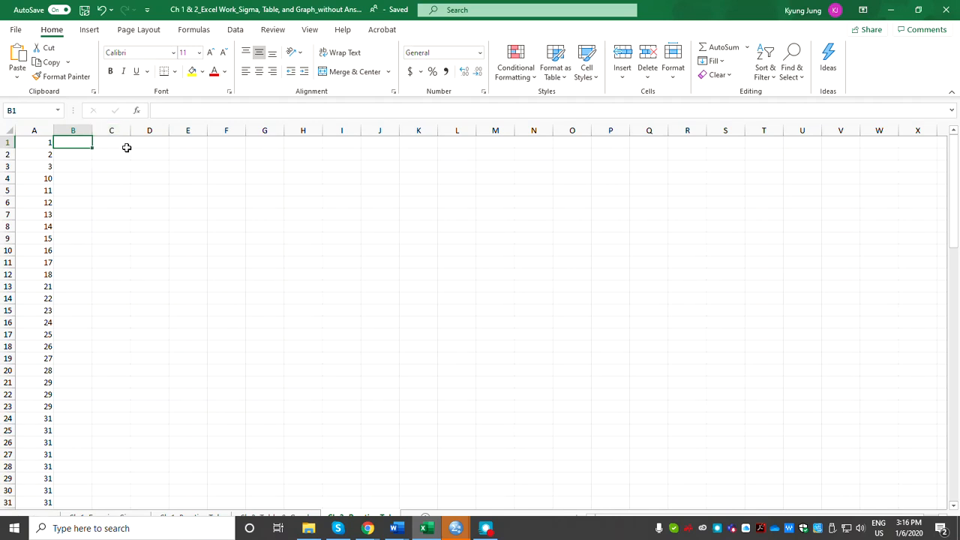
{"action": "left_click", "coordinate": [91, 30]}
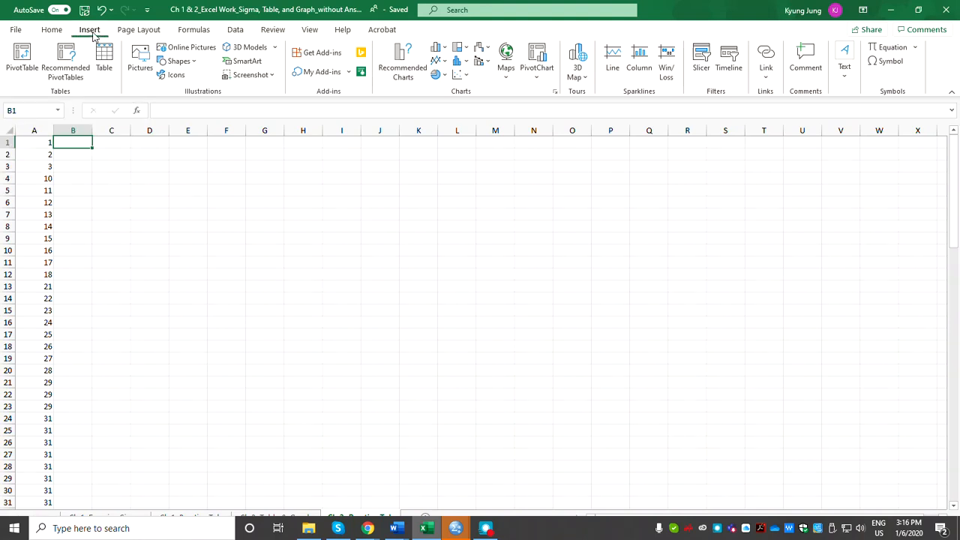
{"action": "left_click", "coordinate": [22, 59]}
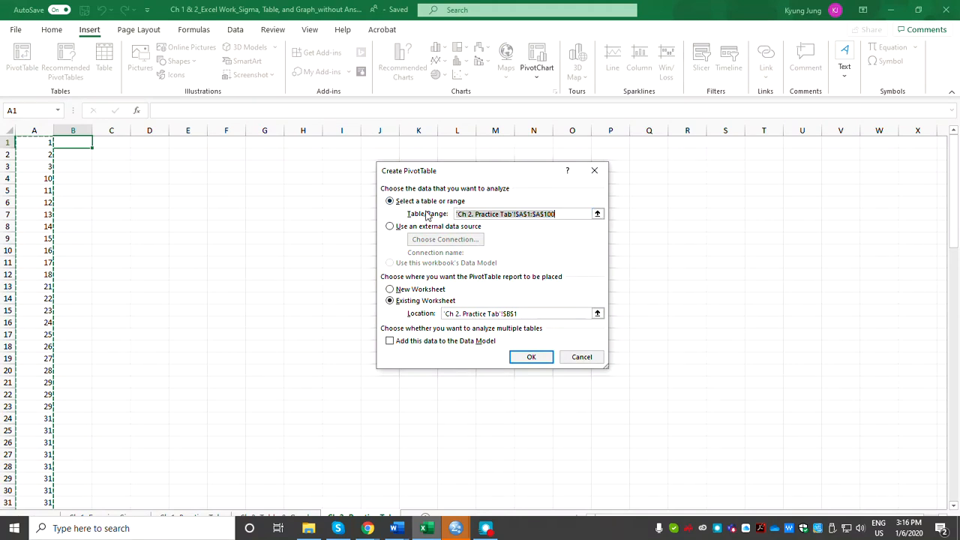
{"action": "left_click", "coordinate": [598, 215]}
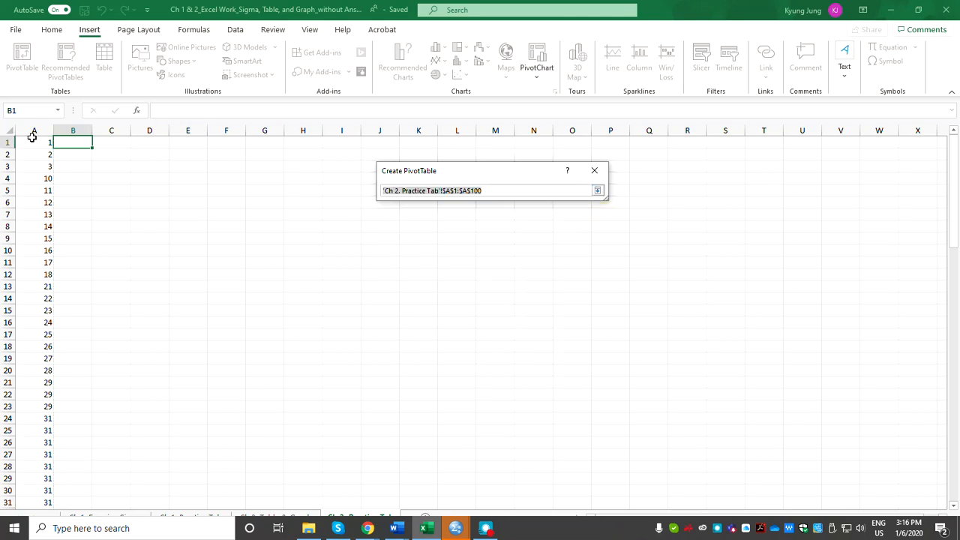
{"action": "left_click", "coordinate": [34, 131]}
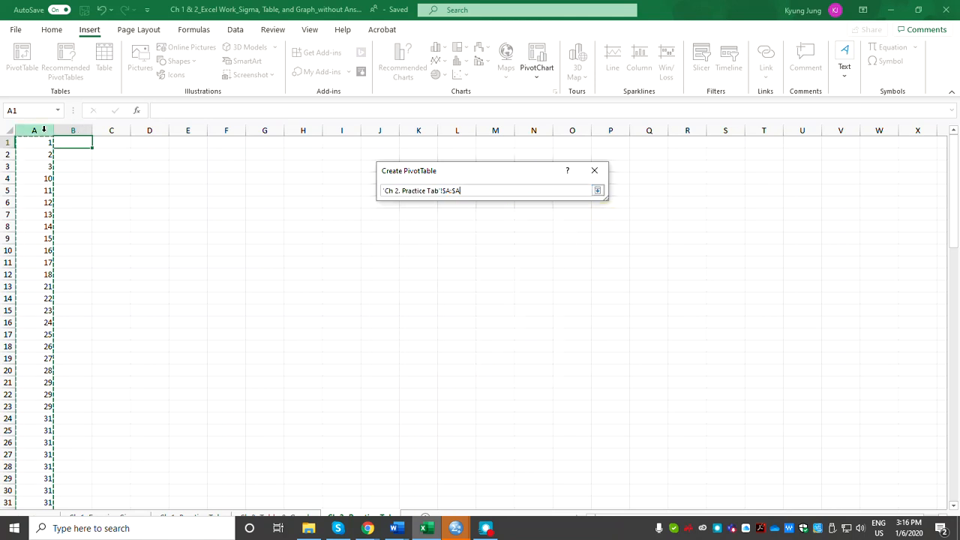
{"action": "left_click", "coordinate": [598, 191]}
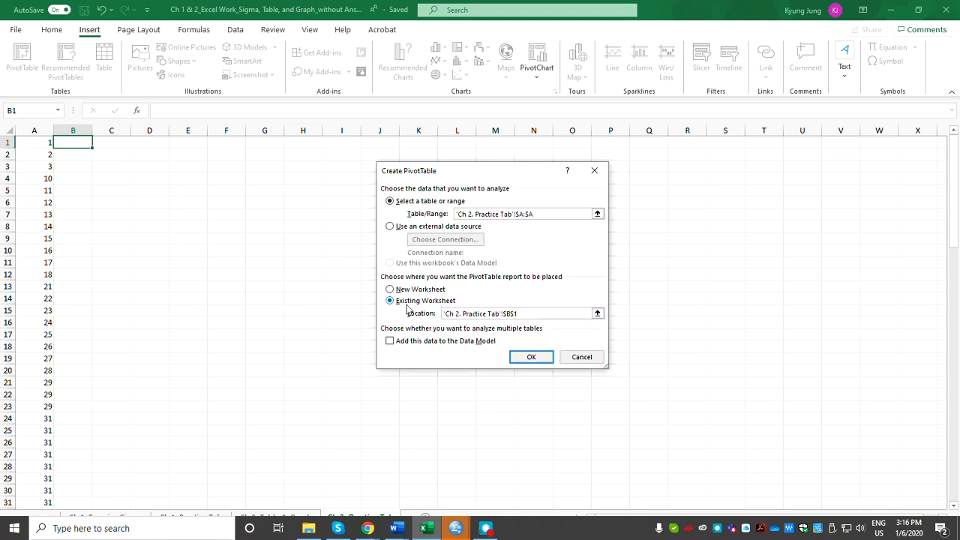
{"action": "left_click", "coordinate": [597, 313]}
{"action": "left_click", "coordinate": [110, 143]}
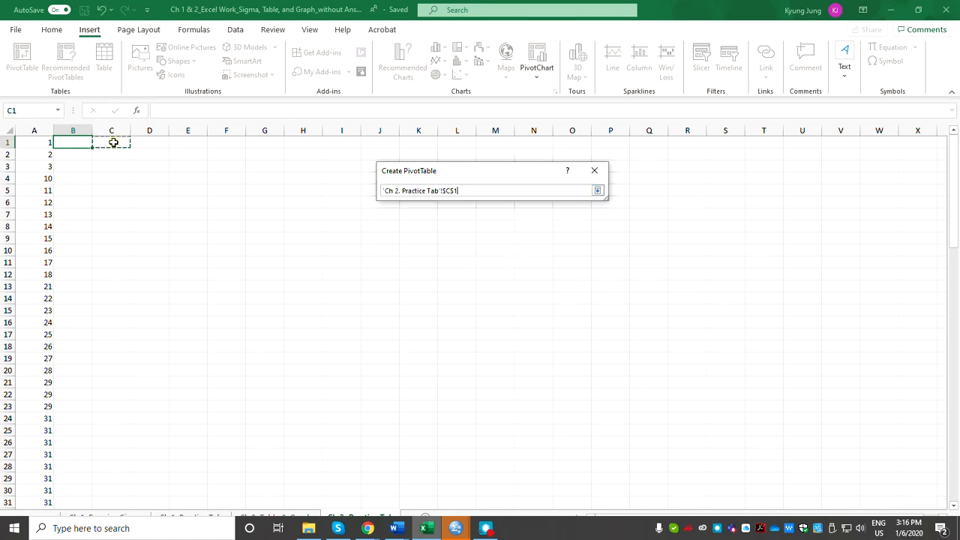
{"action": "left_click", "coordinate": [598, 190]}
{"action": "left_click", "coordinate": [533, 357]}
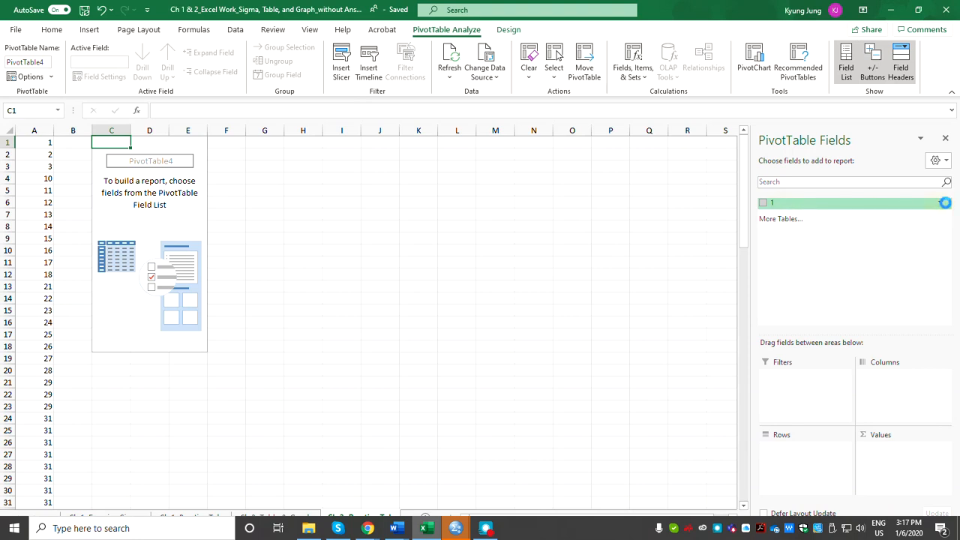
Review the filter values of the PivotTable field named 1, keeping all items selected.
{"action": "left_click", "coordinate": [940, 204]}
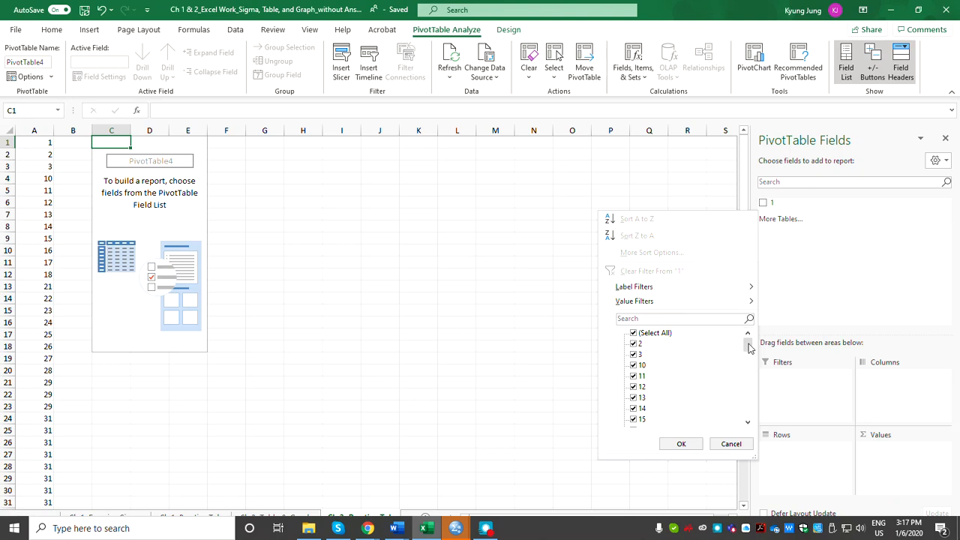
{"action": "mouse_move", "coordinate": [750, 346]}
{"action": "left_mouse_down"}
{"action": "mouse_move", "coordinate": [746, 408]}
{"action": "mouse_move", "coordinate": [745, 333]}
{"action": "left_mouse_up"}
{"action": "left_click", "coordinate": [682, 444]}
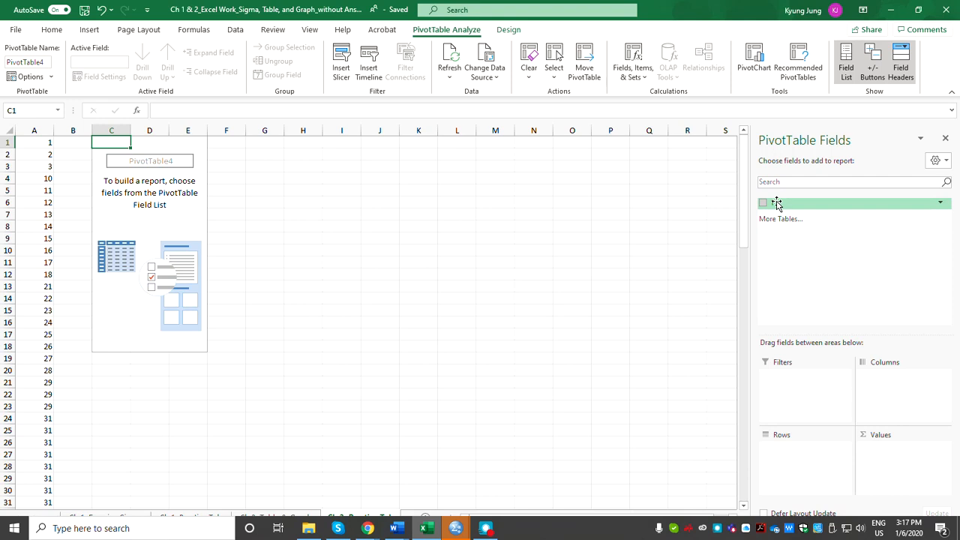
Add the field named 1 to the PivotTable's Rows area and look over the resulting row labels.
{"action": "left_click_drag", "start_coordinate": [799, 208], "coordinate": [792, 467]}
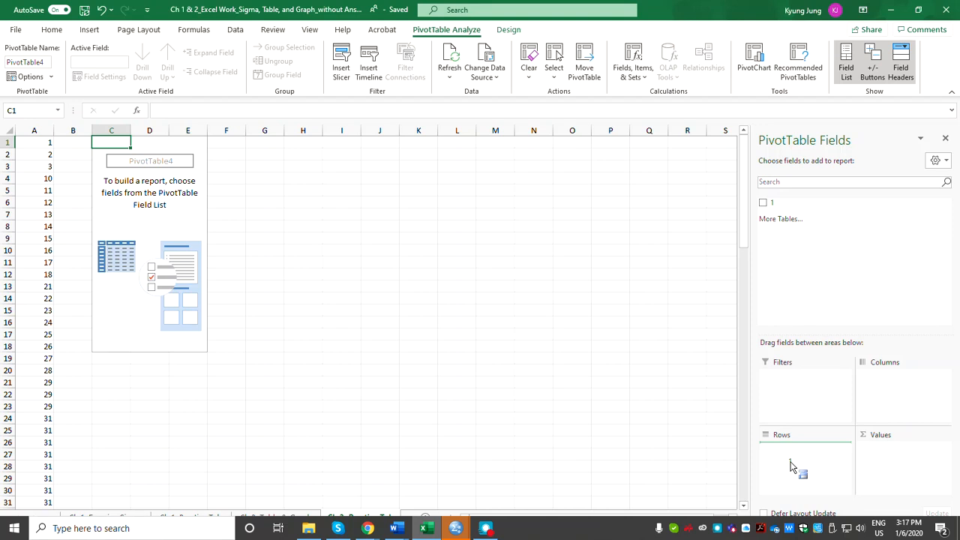
{"action": "left_click_drag", "start_coordinate": [791, 466], "coordinate": [792, 467]}
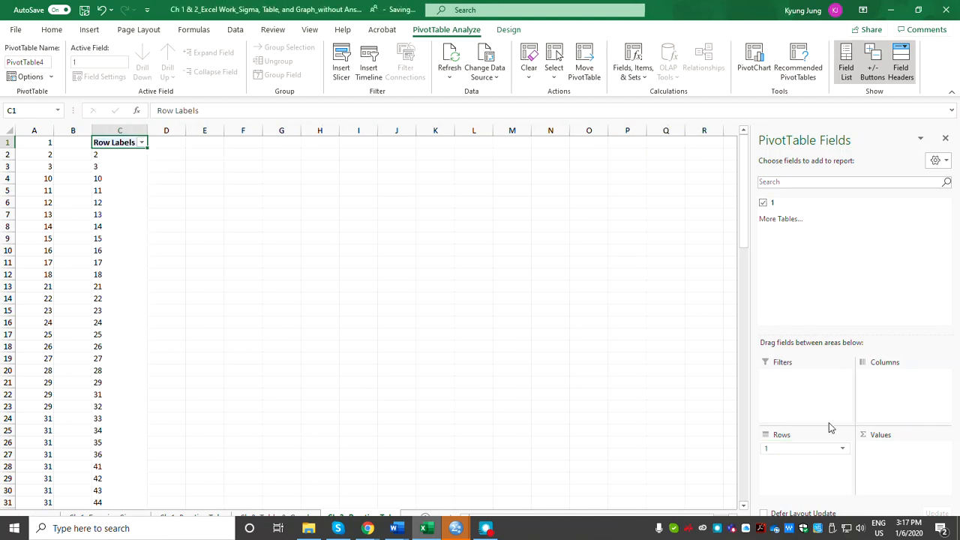
{"action": "scroll", "coordinate": [139, 345], "scroll_direction": "down", "scroll_amount": 2}
{"action": "scroll", "coordinate": [139, 345], "scroll_direction": "down", "scroll_amount": 5}
{"action": "scroll", "coordinate": [138, 345], "scroll_direction": "up", "scroll_amount": 7}
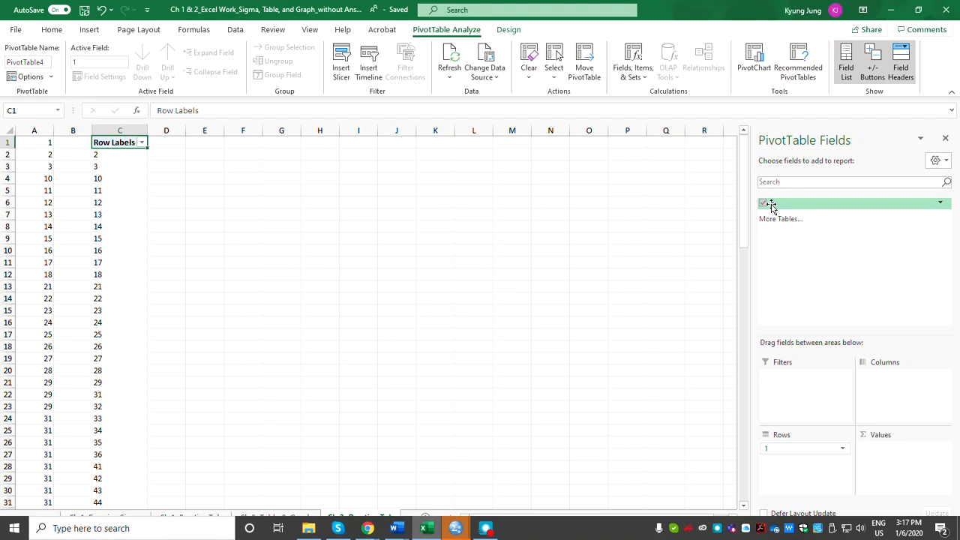
Add the field named 1 to the PivotTable's Values area and summarize it by Count.
{"action": "left_click_drag", "start_coordinate": [770, 206], "coordinate": [901, 452]}
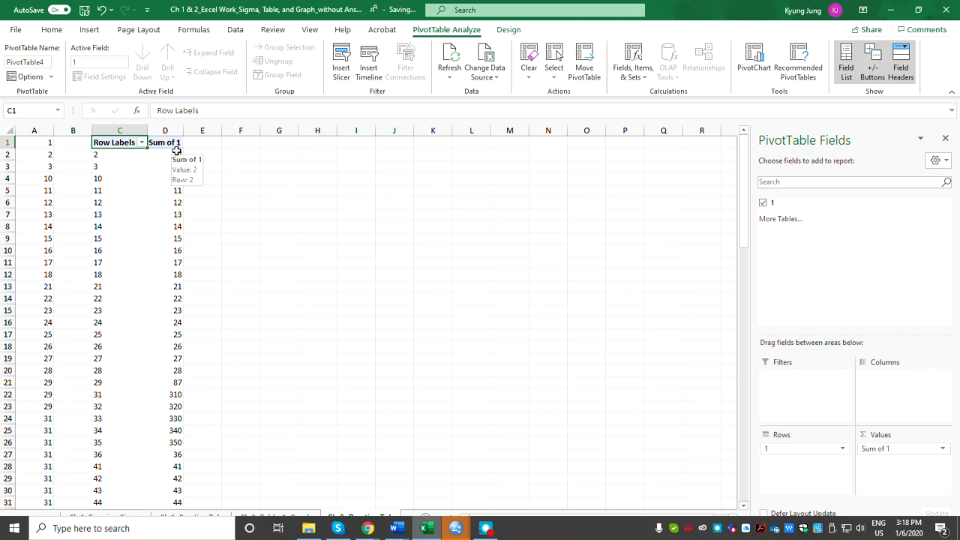
{"action": "left_click", "coordinate": [942, 449]}
{"action": "left_click", "coordinate": [857, 449]}
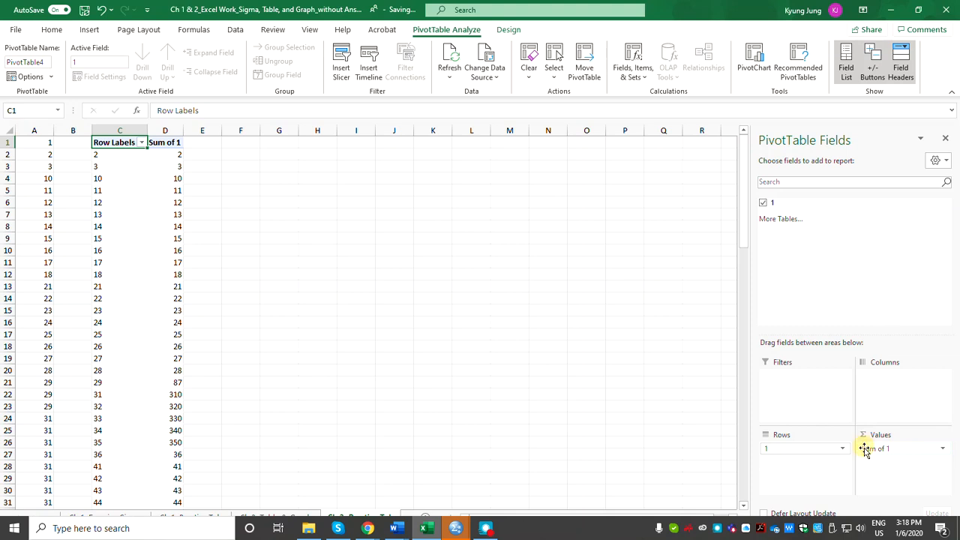
{"action": "left_click", "coordinate": [875, 449]}
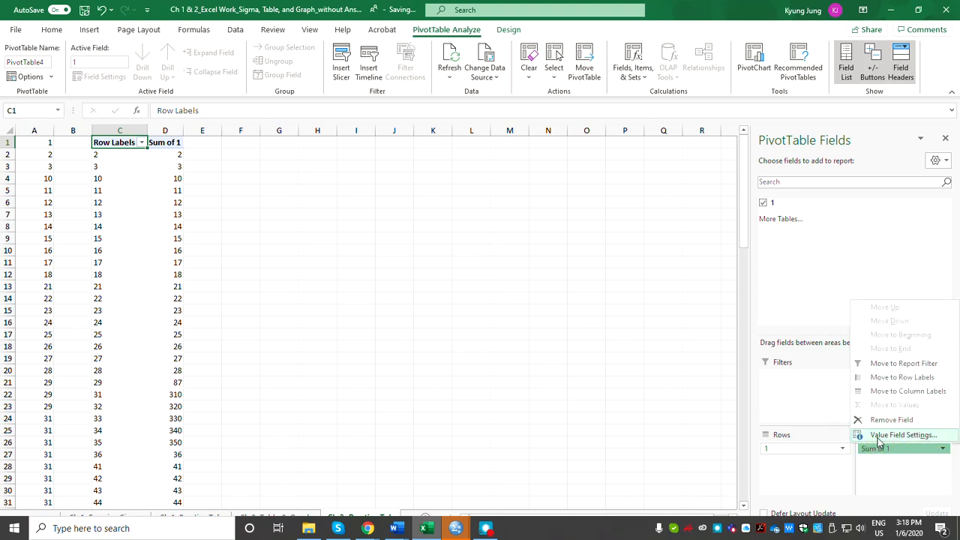
{"action": "left_click", "coordinate": [926, 438]}
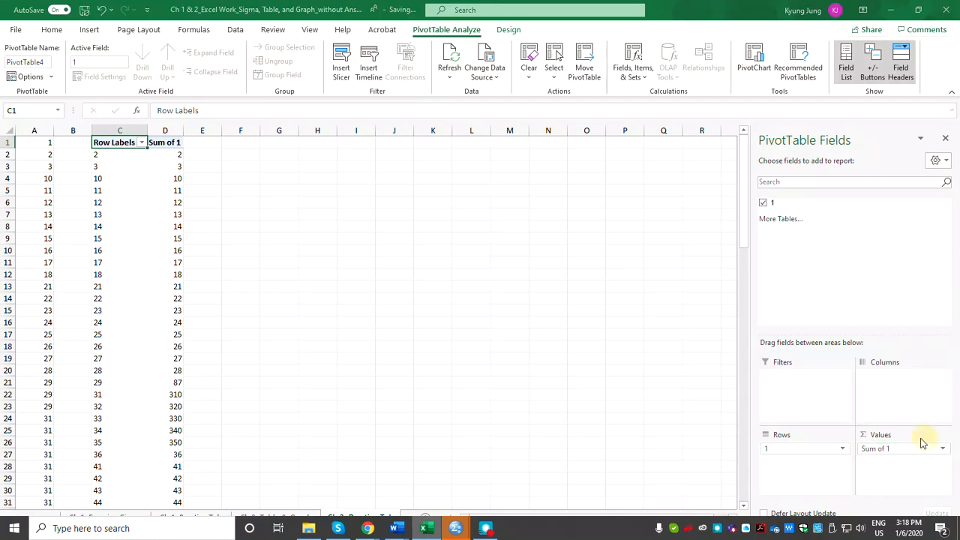
{"action": "left_click", "coordinate": [405, 285]}
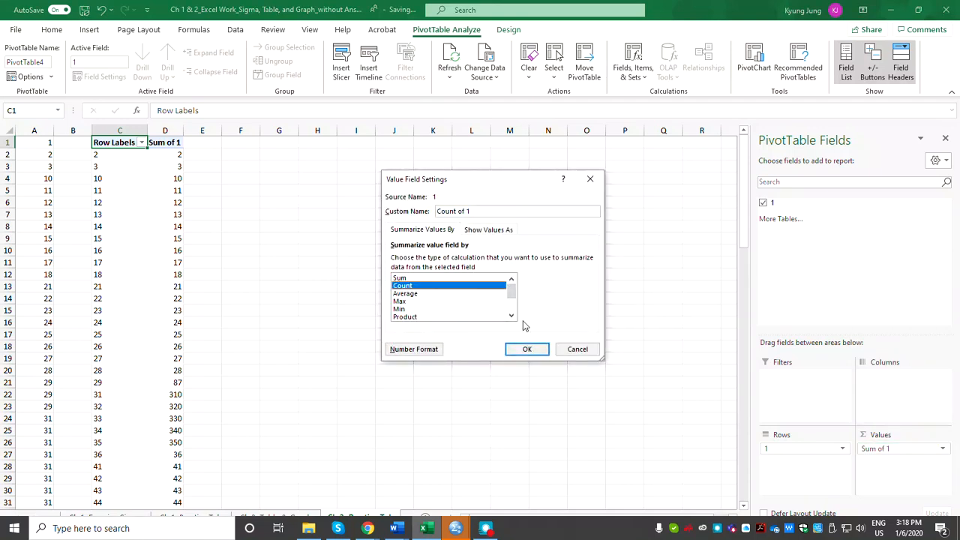
{"action": "left_click", "coordinate": [536, 350]}
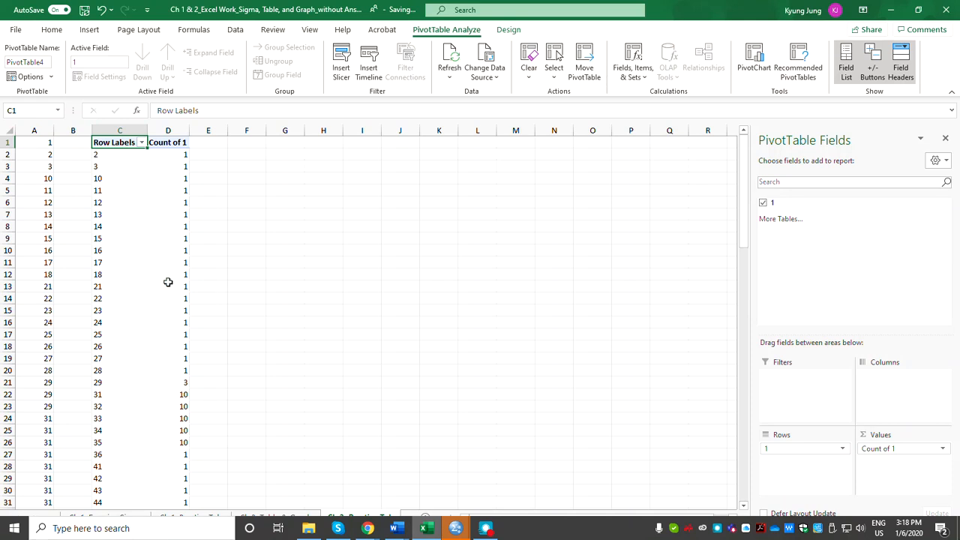
Examine the PivotTable counts for row labels 2 to 28 and compare them with the first value in column A.
{"action": "left_click_drag", "start_coordinate": [98, 155], "coordinate": [103, 372]}
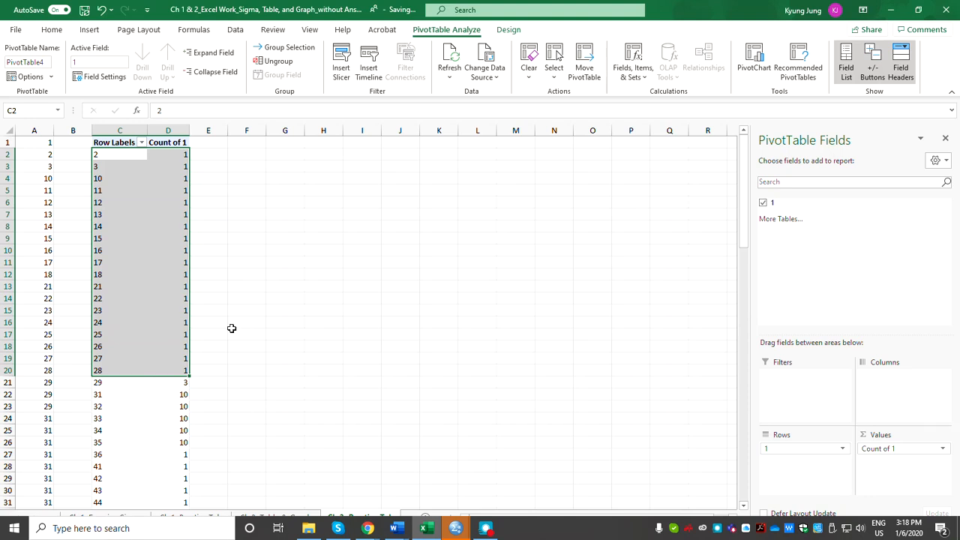
{"action": "left_click", "coordinate": [281, 213]}
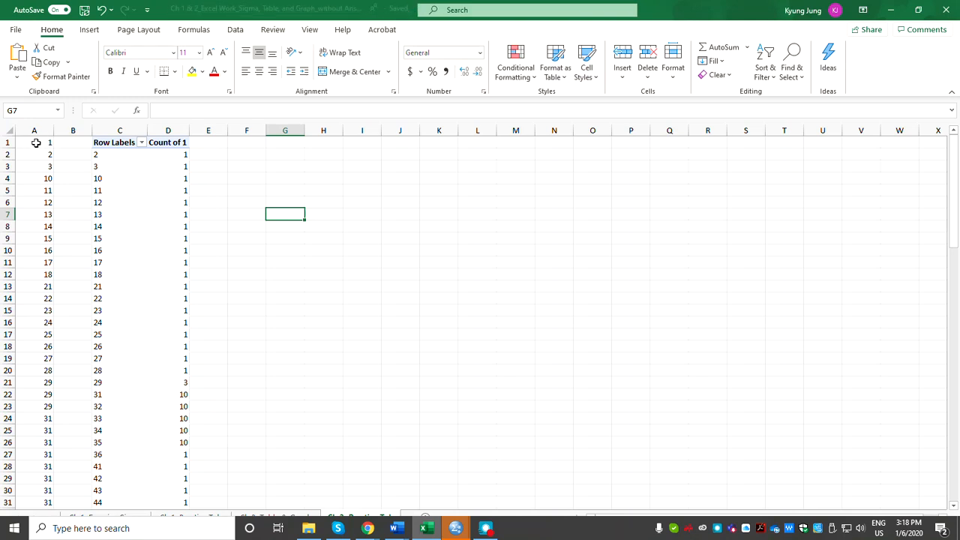
{"action": "left_click", "coordinate": [46, 141]}
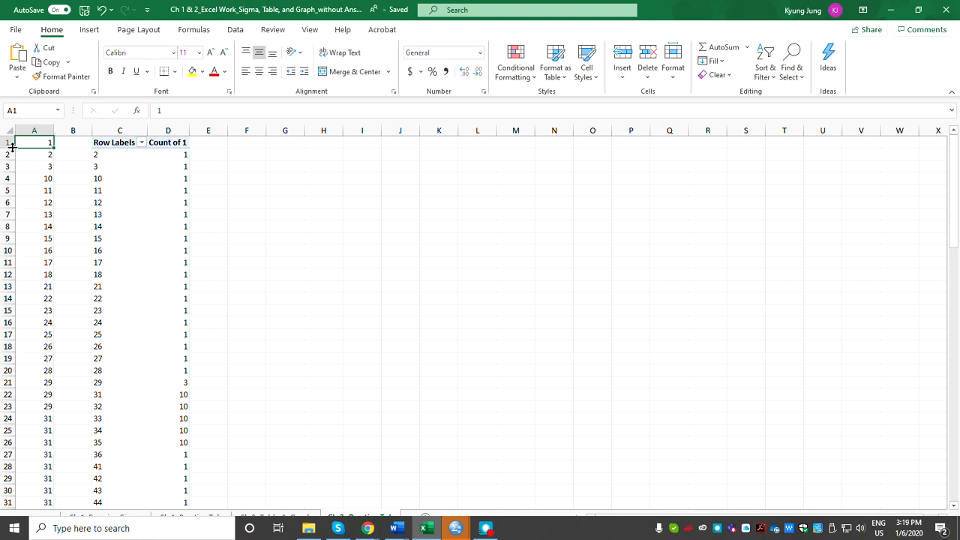
Delete the PivotTable occupying columns C and D.
{"action": "left_click", "coordinate": [118, 131]}
{"action": "left_click_drag", "start_coordinate": [117, 131], "coordinate": [168, 131]}
{"action": "key", "text": "Delete"}
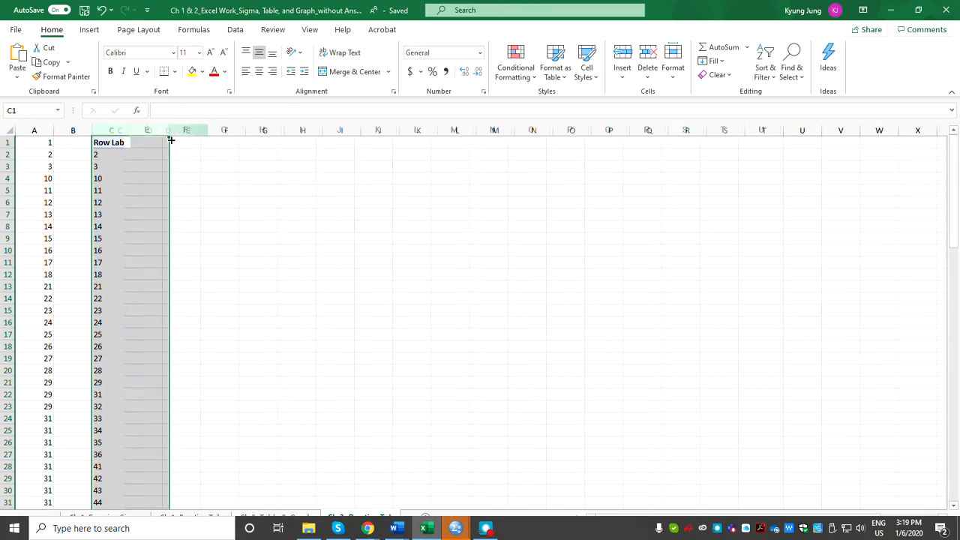
Insert a blank row above the first data row of the worksheet.
{"action": "left_click", "coordinate": [8, 142]}
{"action": "right_click", "coordinate": [7, 144]}
{"action": "left_click", "coordinate": [39, 243]}
Enter the header "Vairable name" in cell A1 and fit column A's width to it.
{"action": "left_click", "coordinate": [39, 143]}
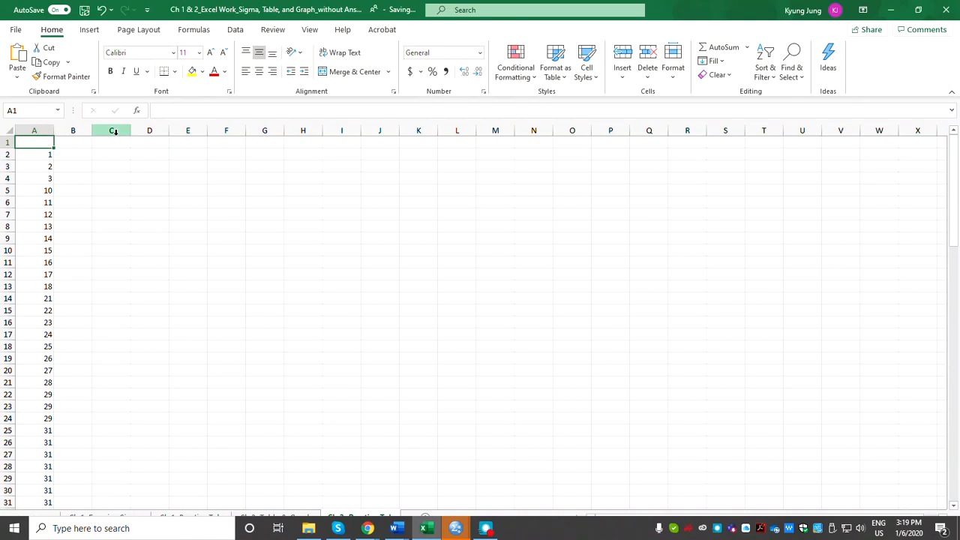
{"action": "type", "text": "Vairable"}
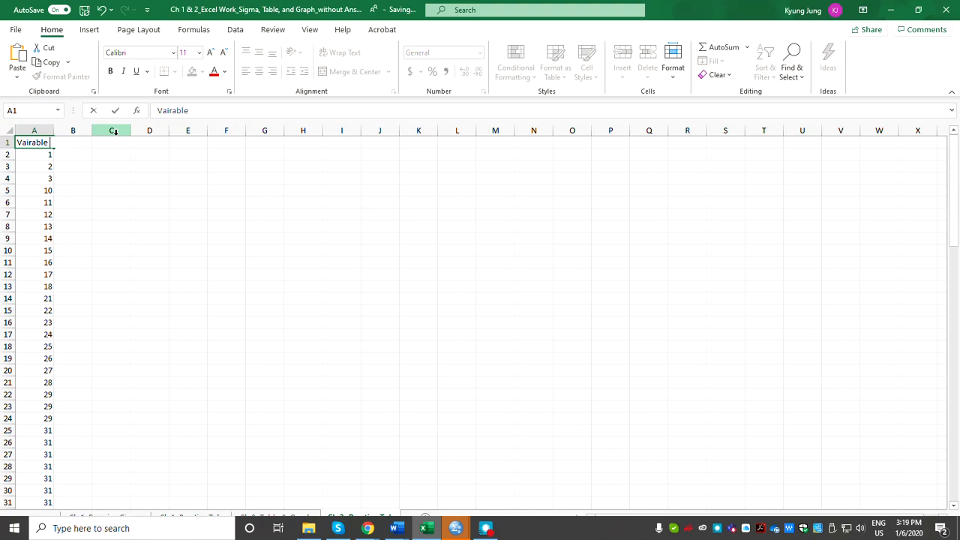
{"action": "type", "text": " name"}
{"action": "key", "text": "Return"}
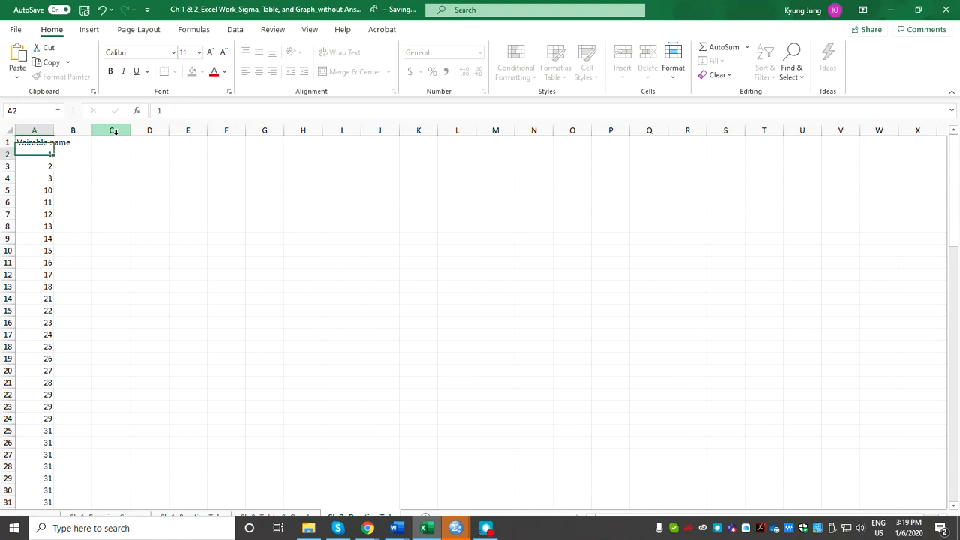
{"action": "double_click", "coordinate": [51, 131]}
Create a PivotTable from the whole of column A, including its header, on the existing worksheet at cell C1.
{"action": "left_click", "coordinate": [53, 142]}
{"action": "left_click", "coordinate": [91, 31]}
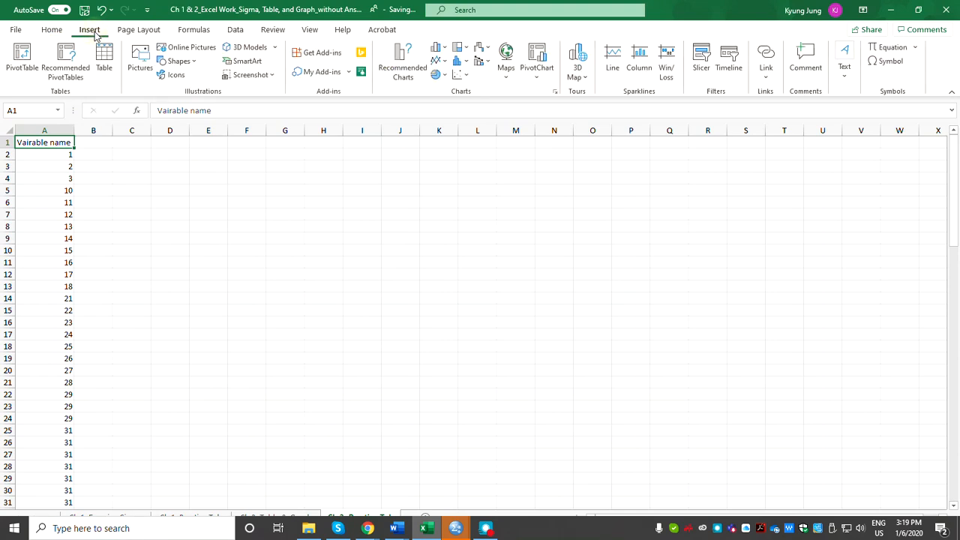
{"action": "left_click", "coordinate": [22, 58]}
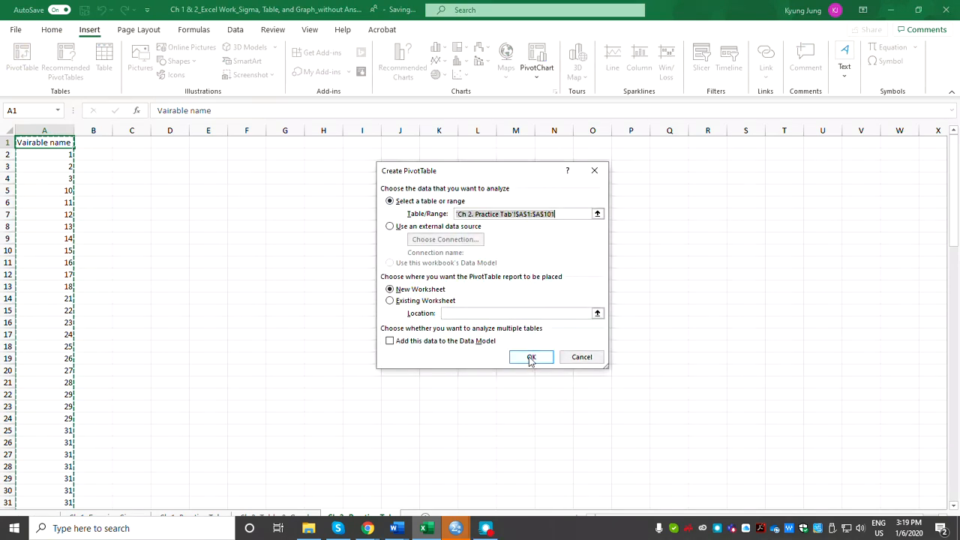
{"action": "left_click", "coordinate": [597, 214]}
{"action": "left_click", "coordinate": [40, 130]}
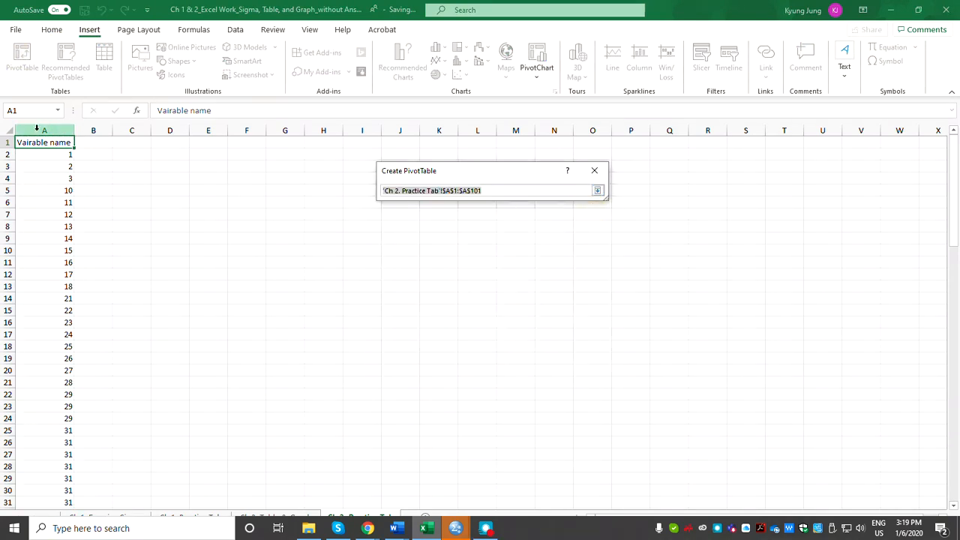
{"action": "left_click", "coordinate": [597, 192]}
{"action": "left_click", "coordinate": [401, 303]}
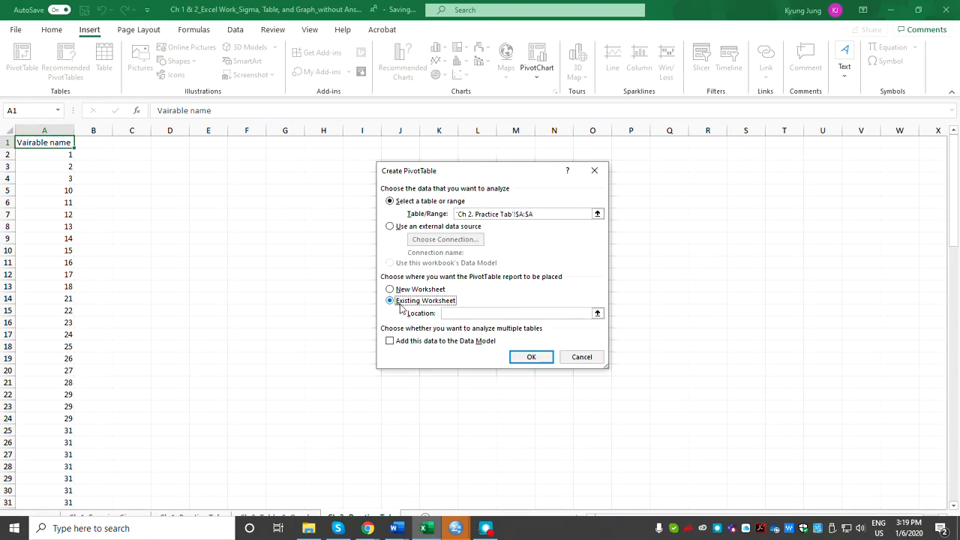
{"action": "left_click", "coordinate": [597, 313]}
{"action": "left_click", "coordinate": [143, 142]}
{"action": "left_click", "coordinate": [597, 191]}
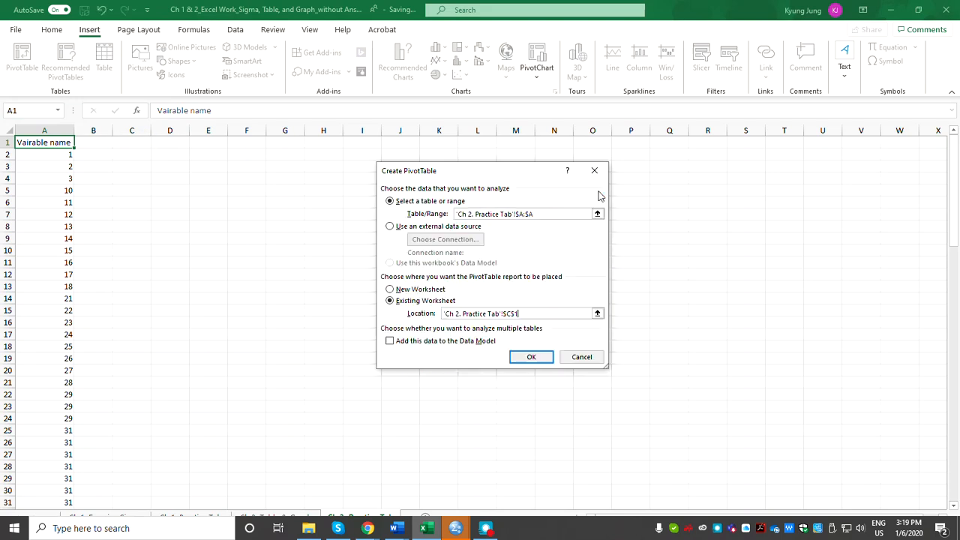
{"action": "left_click", "coordinate": [529, 357]}
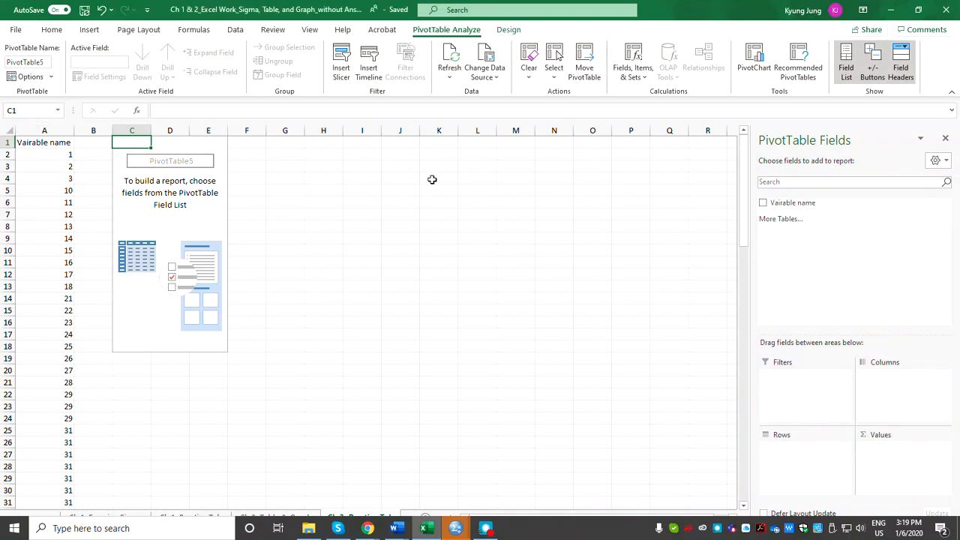
Review the filter values of the "Vairable name" field, keeping all items selected.
{"action": "left_click_drag", "start_coordinate": [821, 208], "coordinate": [930, 201]}
{"action": "left_click", "coordinate": [944, 202]}
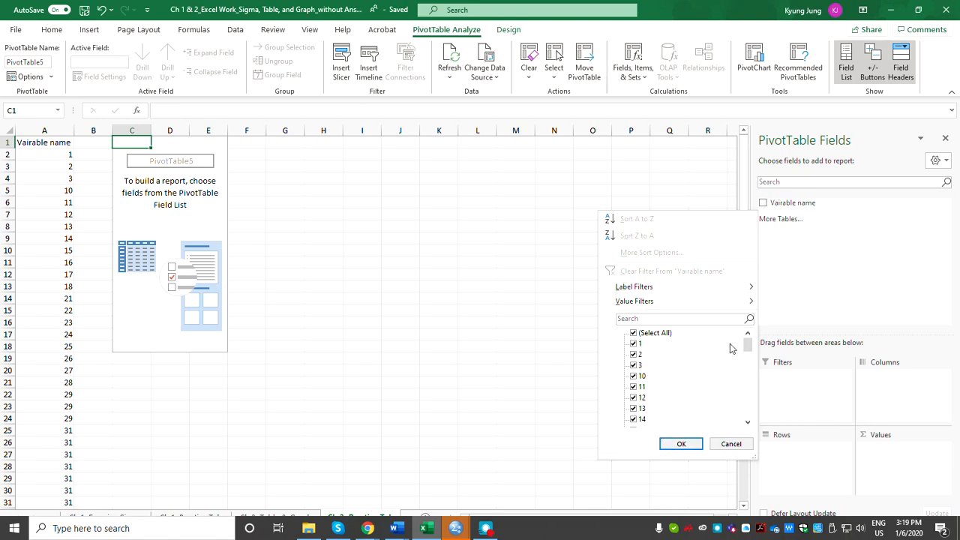
{"action": "mouse_move", "coordinate": [748, 346]}
{"action": "left_mouse_down"}
{"action": "mouse_move", "coordinate": [748, 409]}
{"action": "mouse_move", "coordinate": [748, 358]}
{"action": "left_mouse_up"}
{"action": "left_click", "coordinate": [680, 444]}
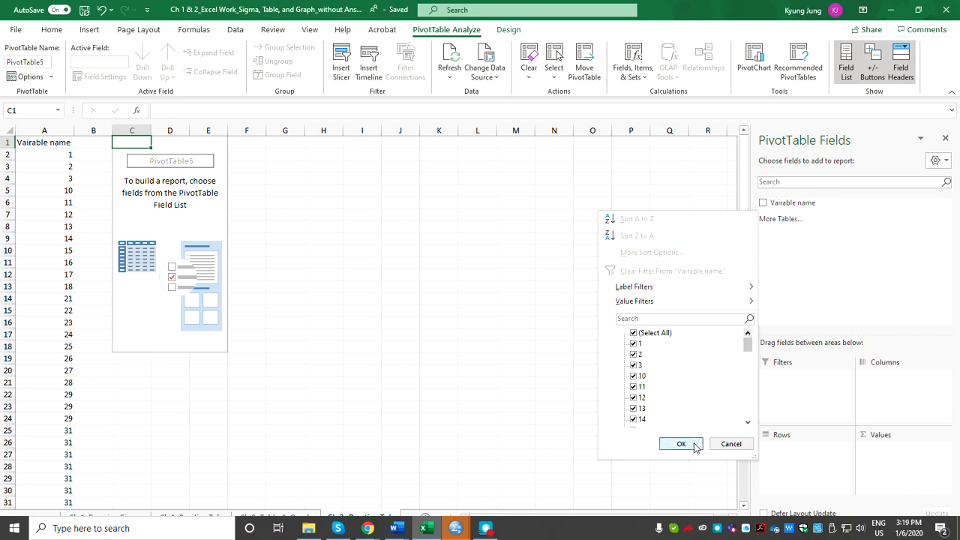
Add the "Vairable name" field to both the Rows and the Values area of the PivotTable.
{"action": "left_click_drag", "start_coordinate": [800, 203], "coordinate": [804, 465]}
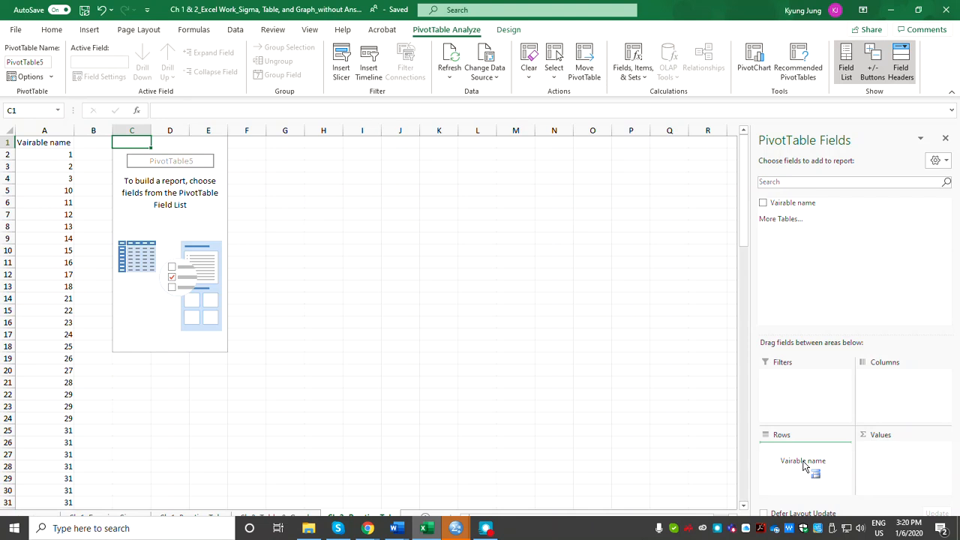
{"action": "left_click_drag", "start_coordinate": [804, 465], "coordinate": [804, 465]}
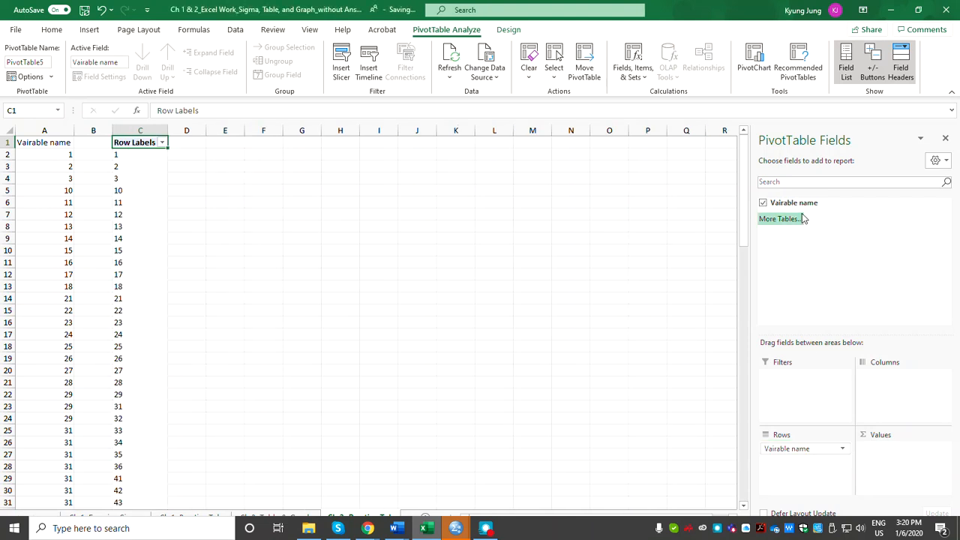
{"action": "left_click_drag", "start_coordinate": [797, 206], "coordinate": [804, 450]}
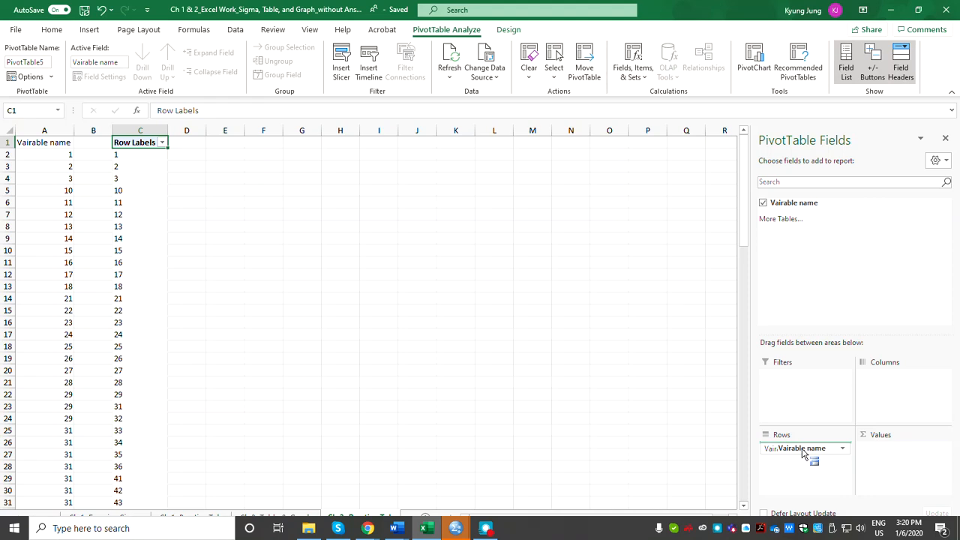
{"action": "left_click_drag", "start_coordinate": [803, 450], "coordinate": [895, 456]}
Change the PivotTable's value field to summarize "Vairable name" by Count.
{"action": "left_click", "coordinate": [941, 448]}
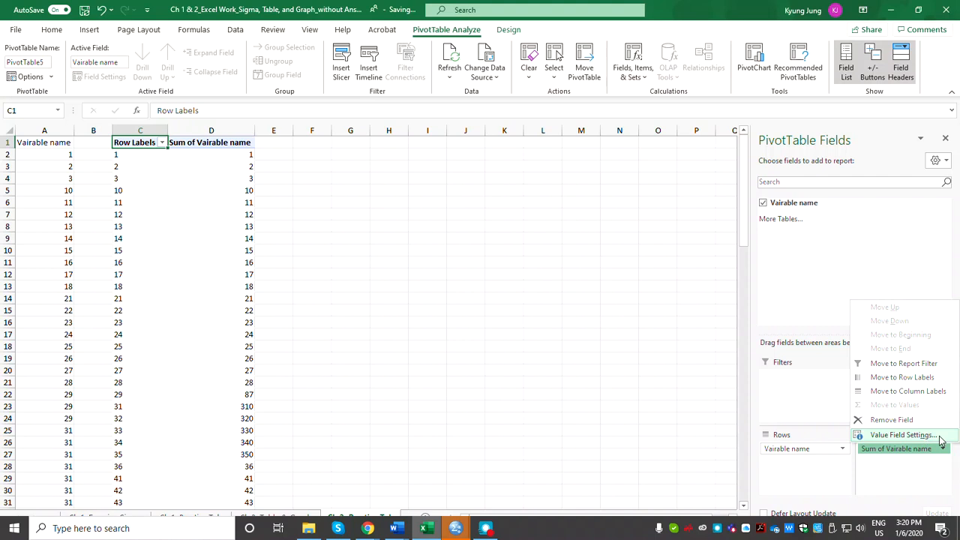
{"action": "left_click", "coordinate": [939, 437]}
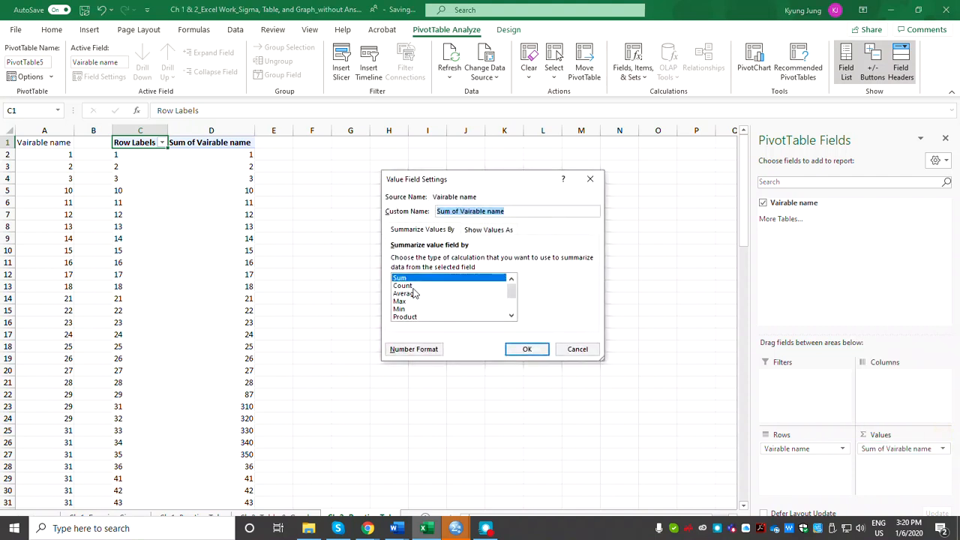
{"action": "left_click", "coordinate": [412, 288]}
{"action": "left_click", "coordinate": [526, 349]}
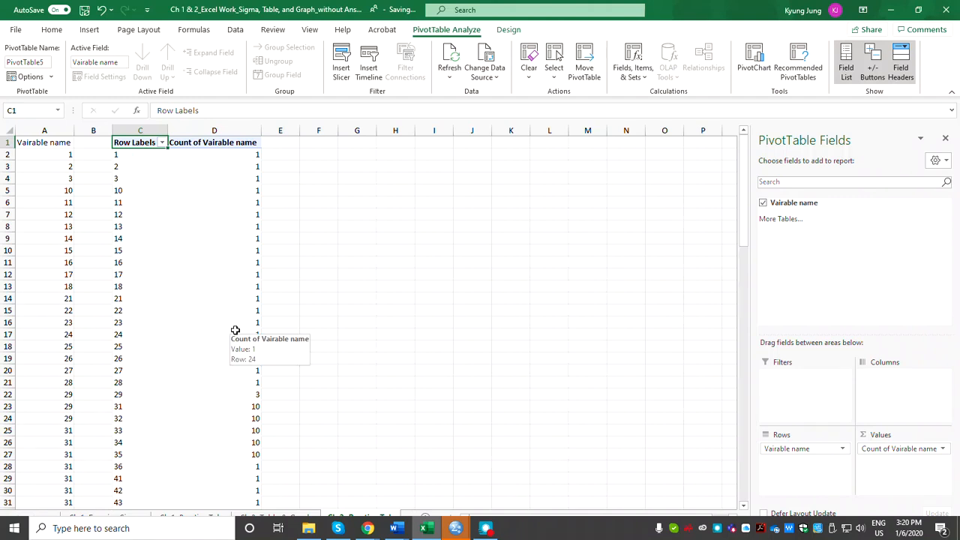
Group the PivotTable row labels into intervals of 10, starting at 1 and ending at 65.
{"action": "left_click", "coordinate": [133, 156]}
{"action": "left_click", "coordinate": [150, 155]}
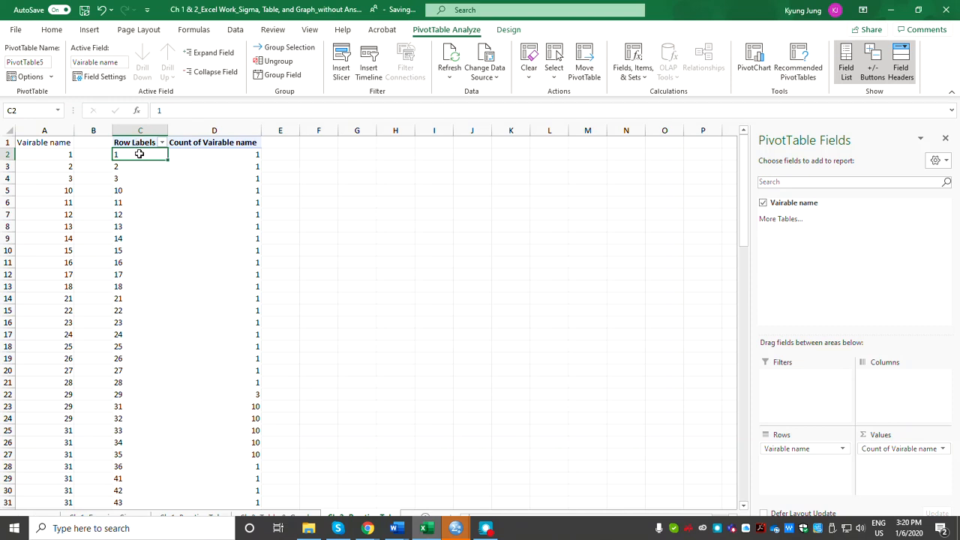
{"action": "right_click", "coordinate": [138, 156]}
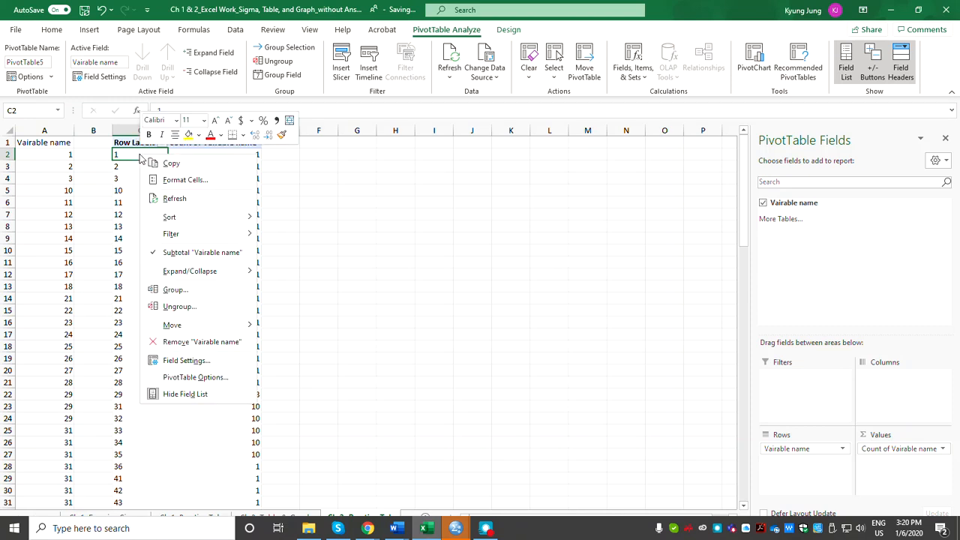
{"action": "left_click", "coordinate": [204, 291]}
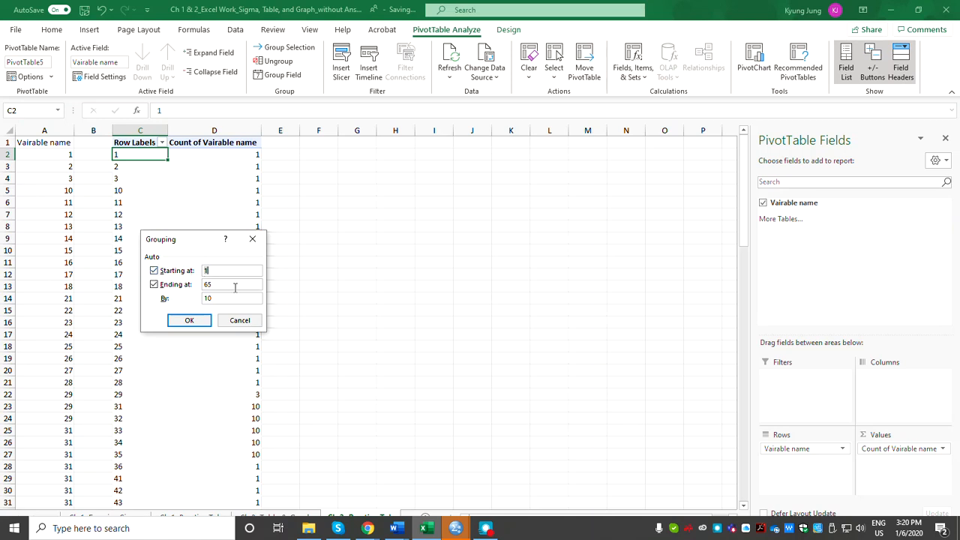
{"action": "left_click", "coordinate": [190, 320]}
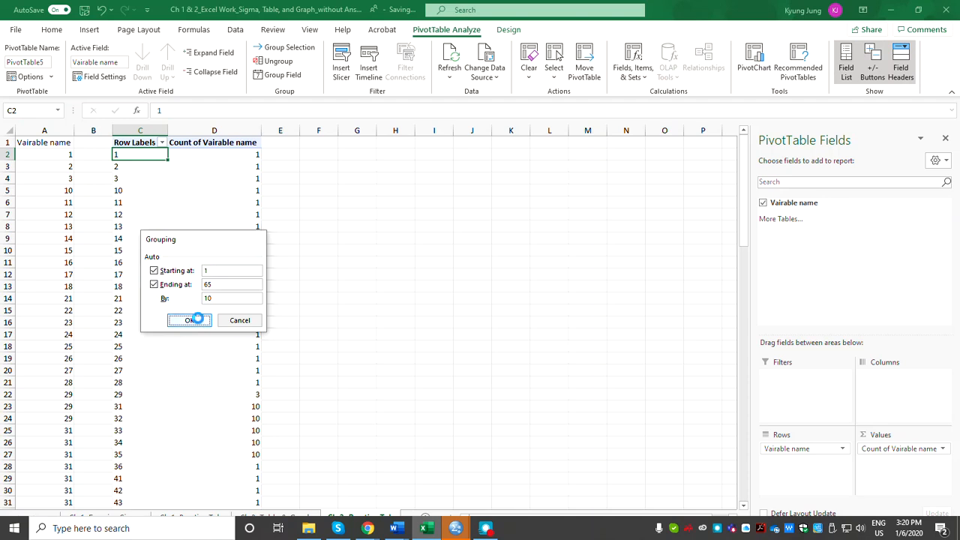
Examine the grouped intervals and their frequencies in the PivotTable.
{"action": "left_click_drag", "start_coordinate": [143, 166], "coordinate": [143, 239]}
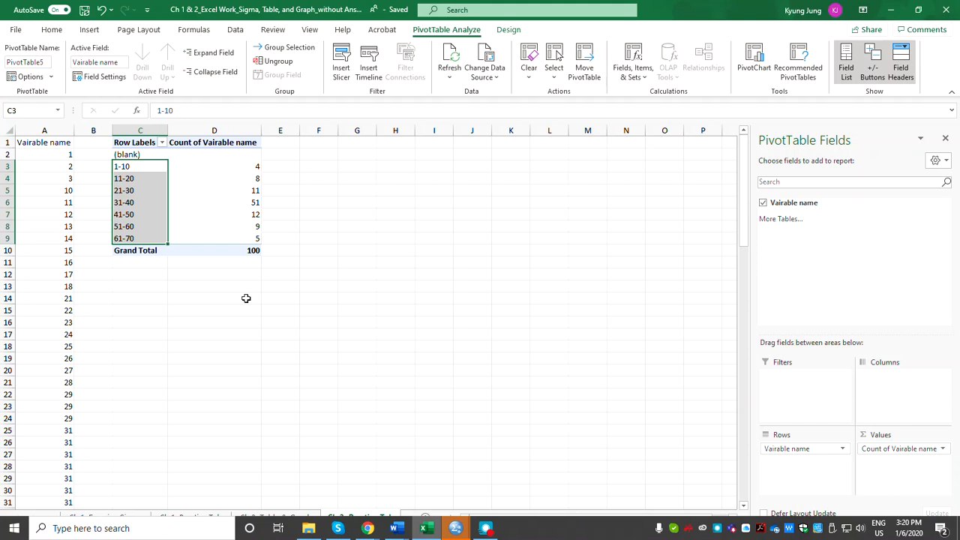
{"action": "left_click", "coordinate": [125, 166]}
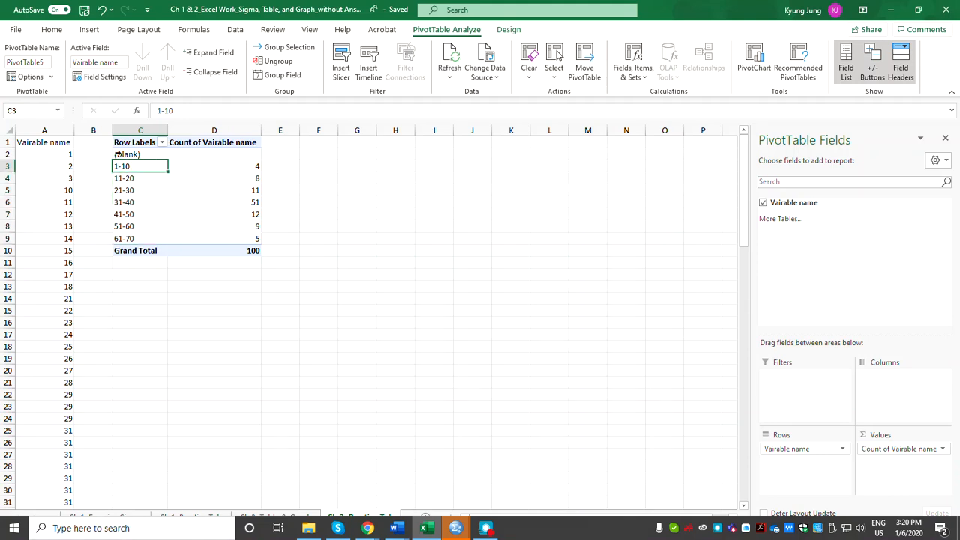
{"action": "left_click", "coordinate": [236, 164]}
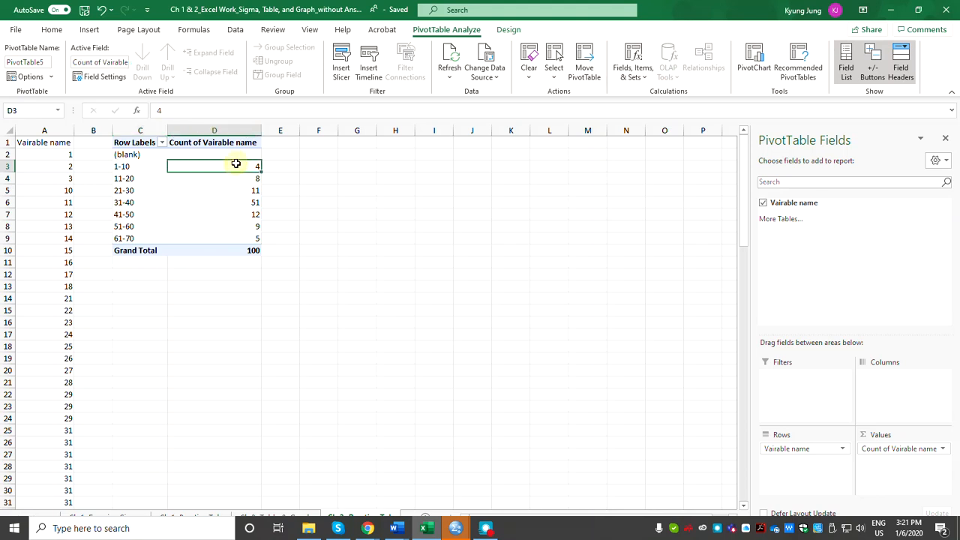
{"action": "left_click", "coordinate": [138, 181]}
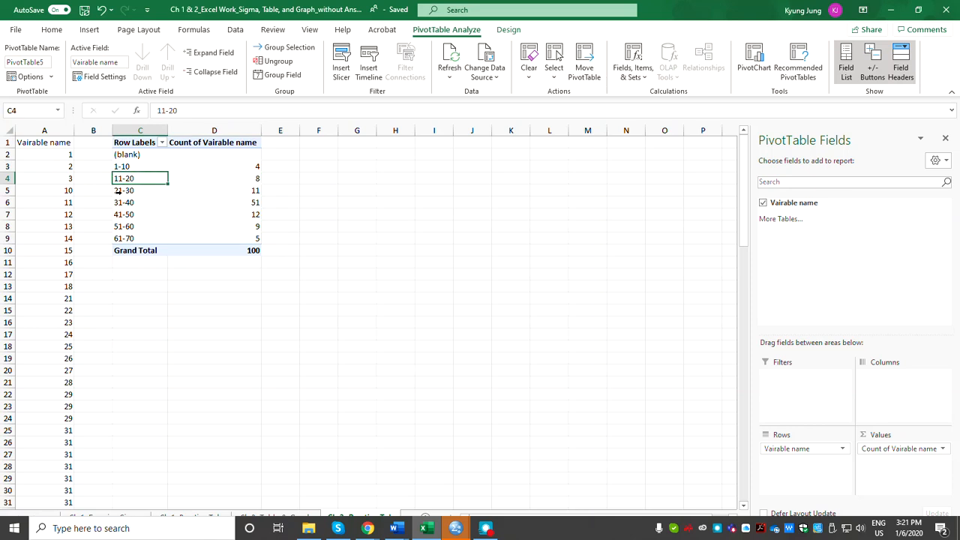
{"action": "left_click", "coordinate": [248, 193]}
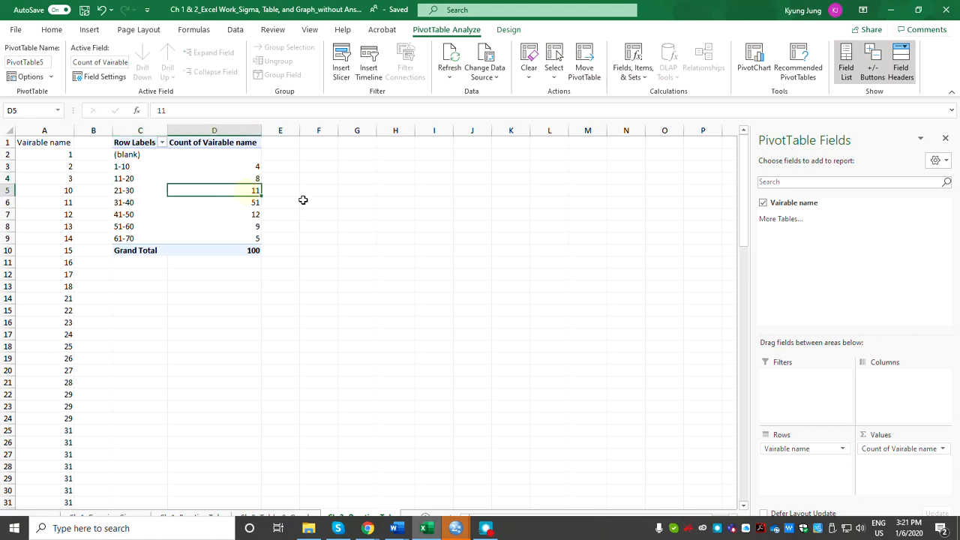
Insert a pie chart from the intervals and counts in C3:D9 and place it beside the PivotTable.
{"action": "mouse_move", "coordinate": [141, 167]}
{"action": "left_mouse_down"}
{"action": "mouse_move", "coordinate": [154, 203]}
{"action": "mouse_move", "coordinate": [226, 237]}
{"action": "left_mouse_up"}
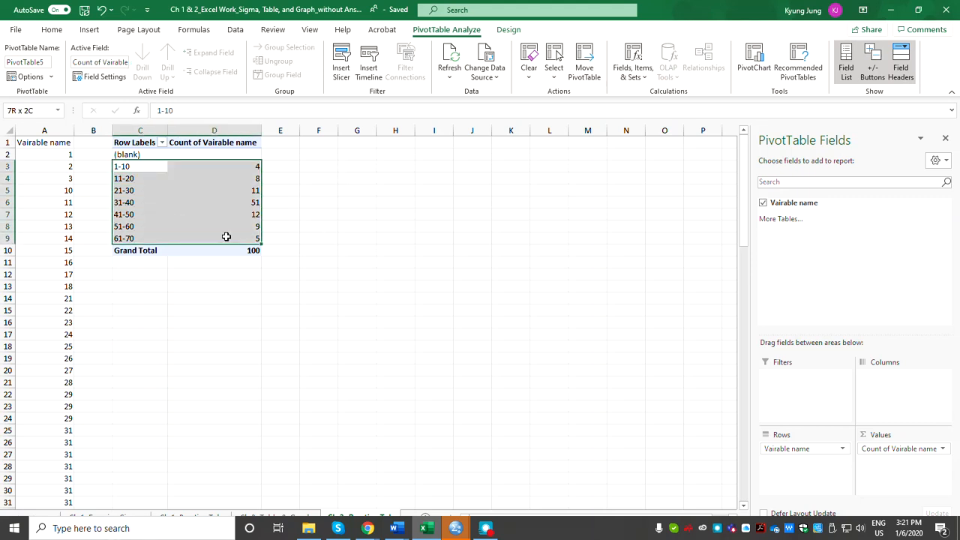
{"action": "left_click_drag", "start_coordinate": [226, 237], "coordinate": [226, 237]}
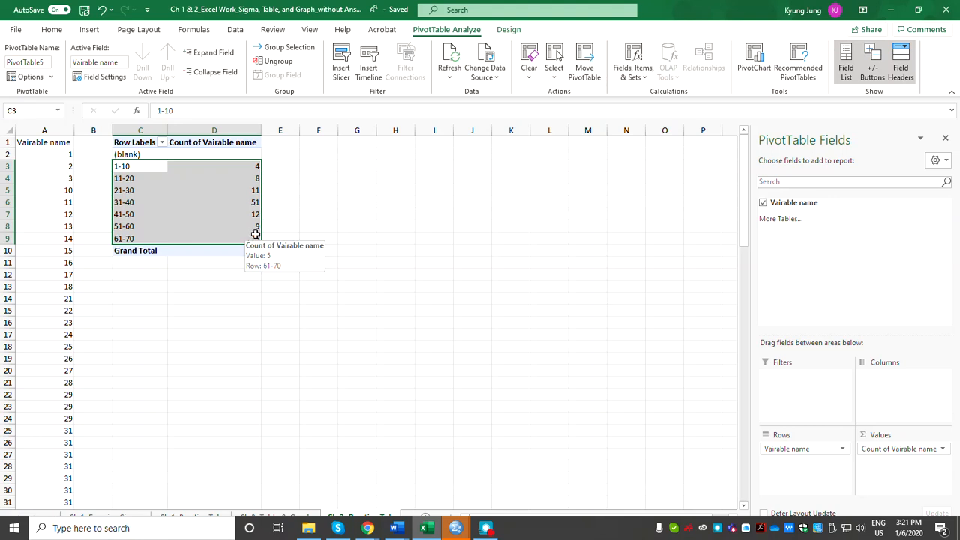
{"action": "left_click", "coordinate": [88, 30]}
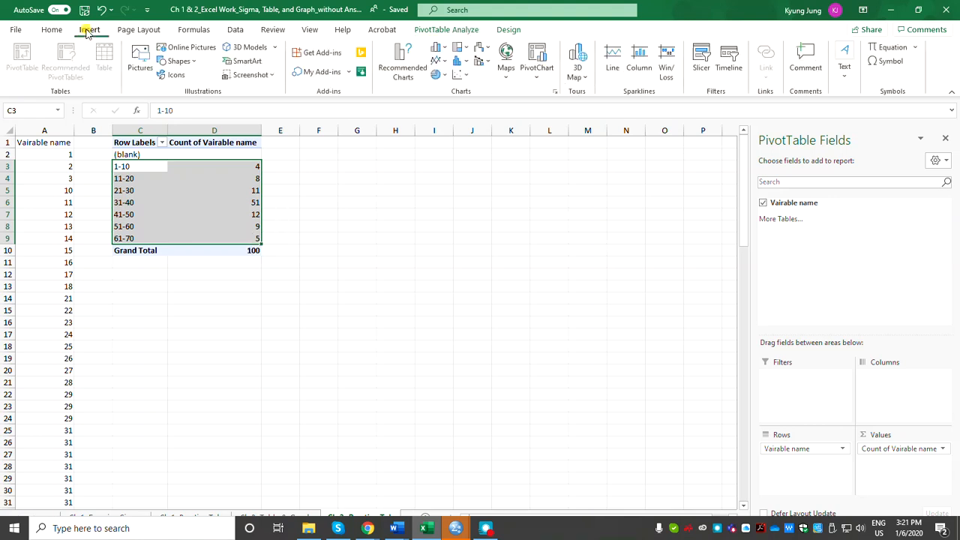
{"action": "left_click", "coordinate": [434, 77]}
{"action": "left_click", "coordinate": [438, 125]}
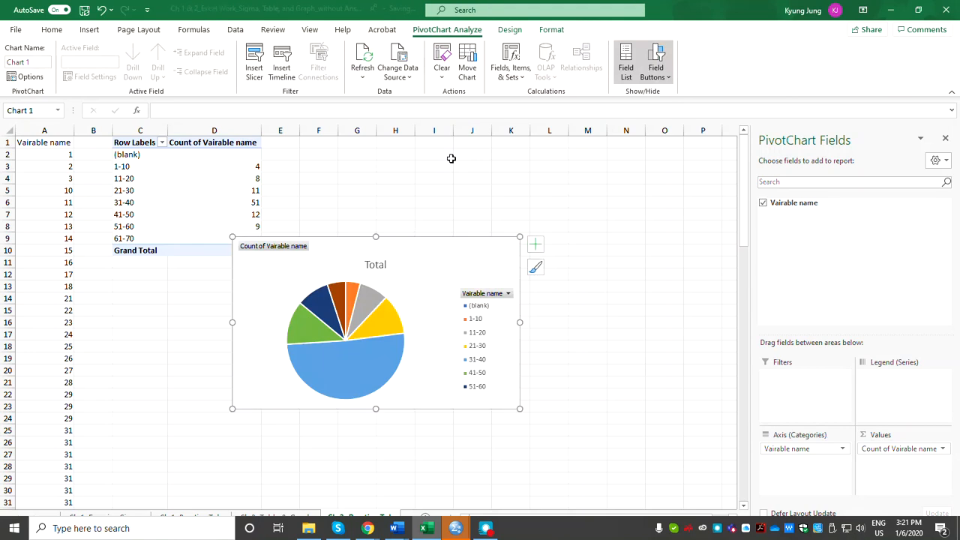
{"action": "left_click_drag", "start_coordinate": [433, 261], "coordinate": [483, 173]}
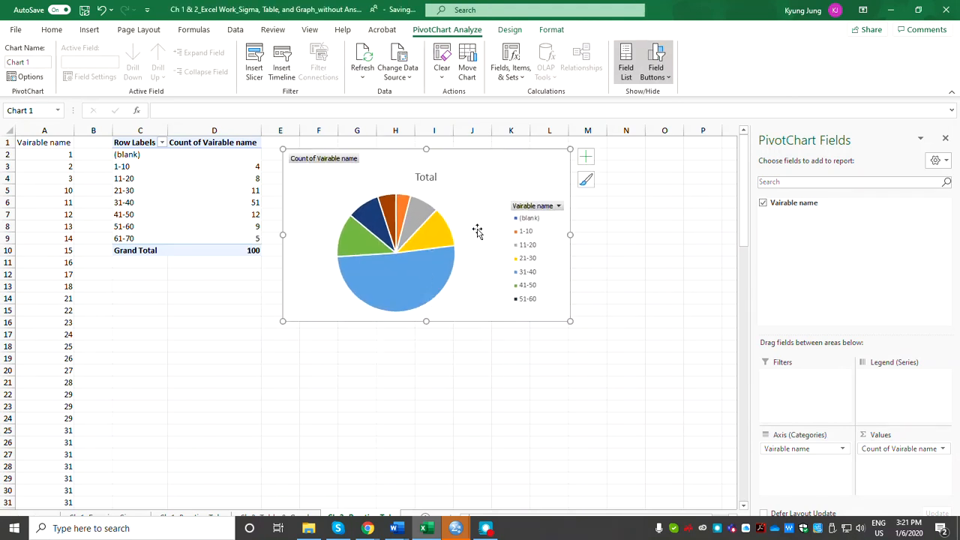
{"action": "left_click", "coordinate": [138, 345]}
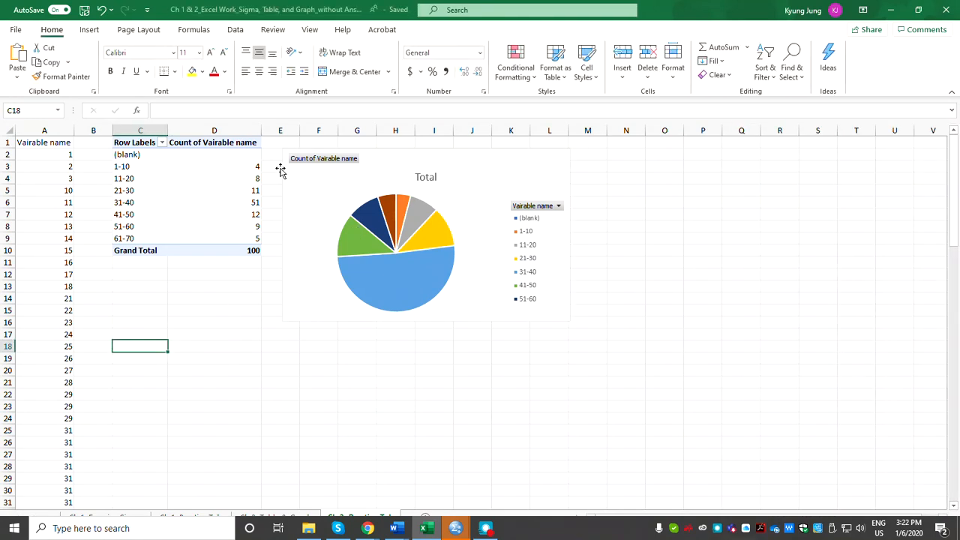
{"action": "left_click", "coordinate": [235, 30]}
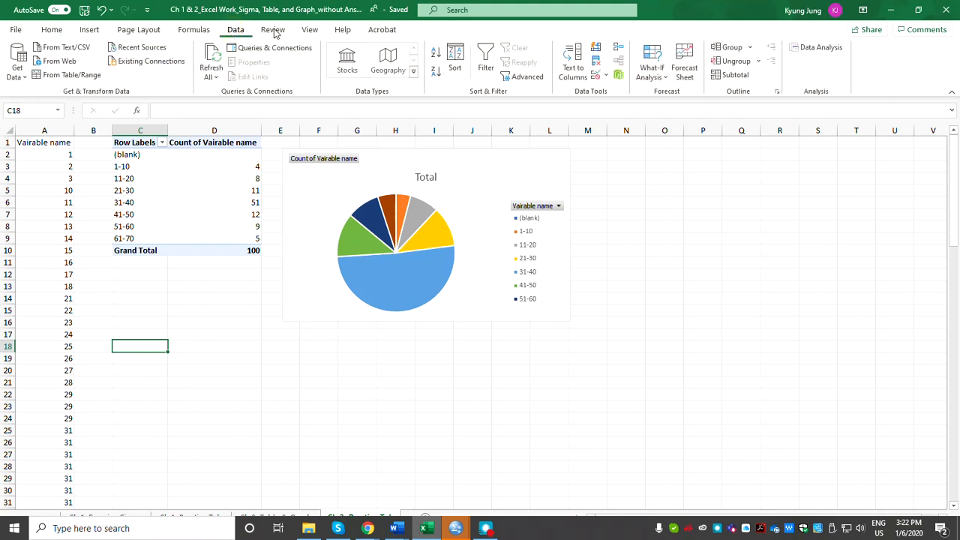
{"action": "left_click", "coordinate": [820, 47]}
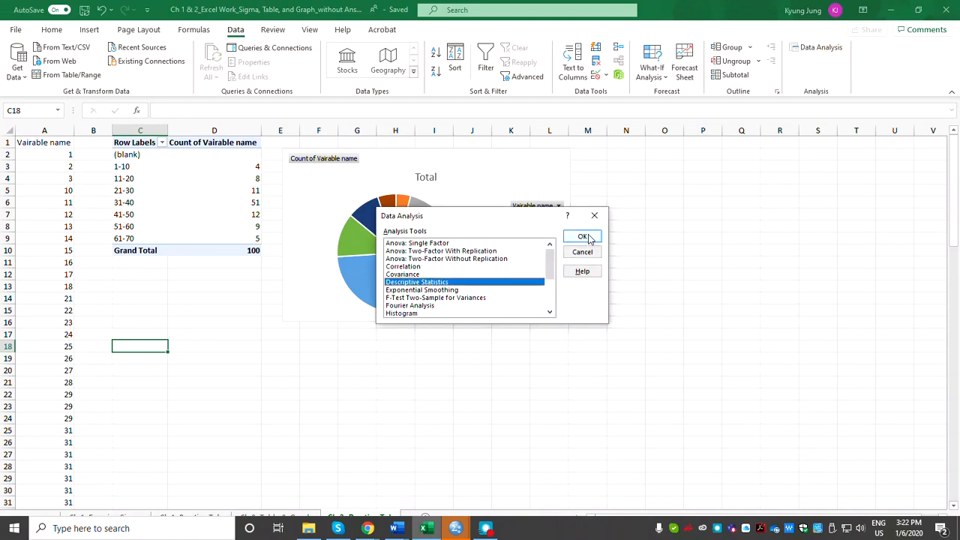
{"action": "key", "text": "Escape"}
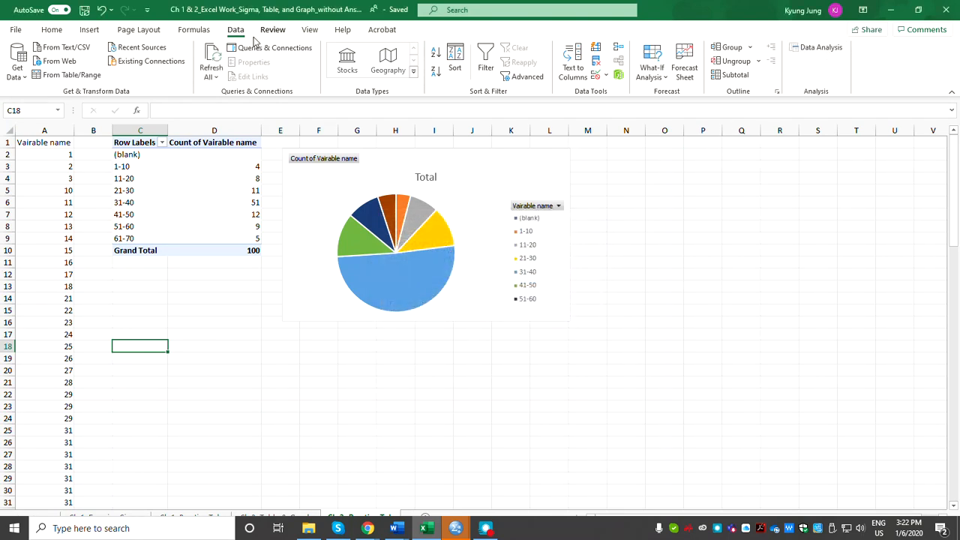
Check in the Excel add-ins settings whether the Analysis ToolPak is enabled, leaving the add-ins as they are.
{"action": "left_click", "coordinate": [16, 30]}
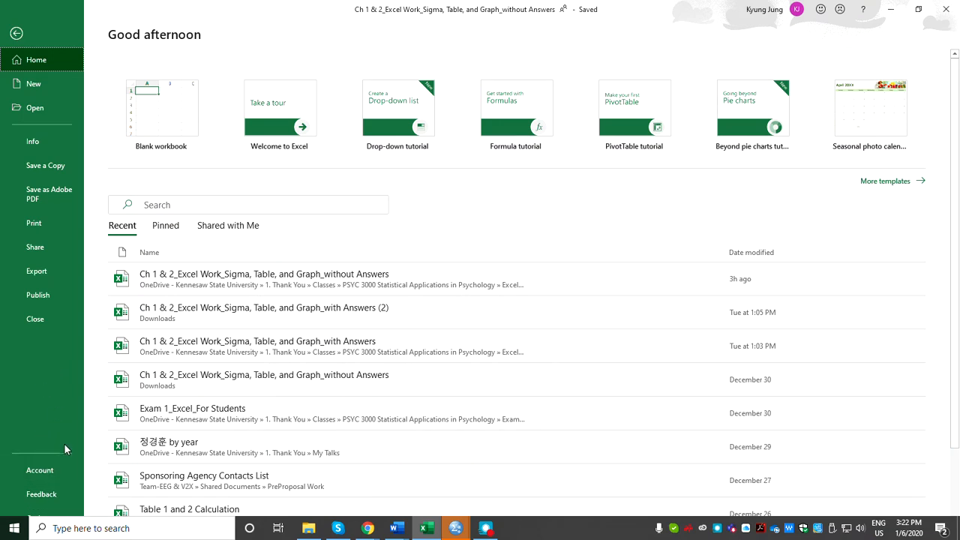
{"action": "mouse_move", "coordinate": [455, 530]}
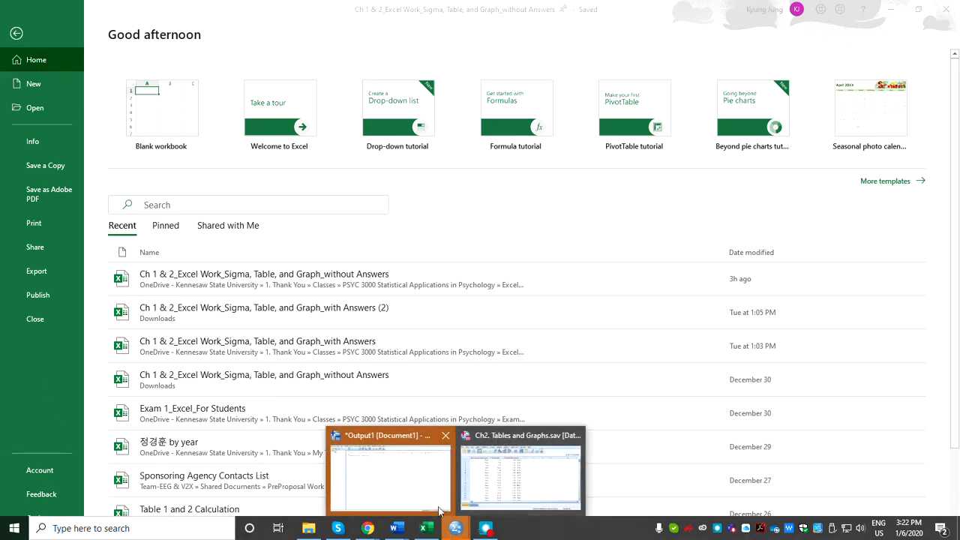
{"action": "left_click", "coordinate": [398, 480]}
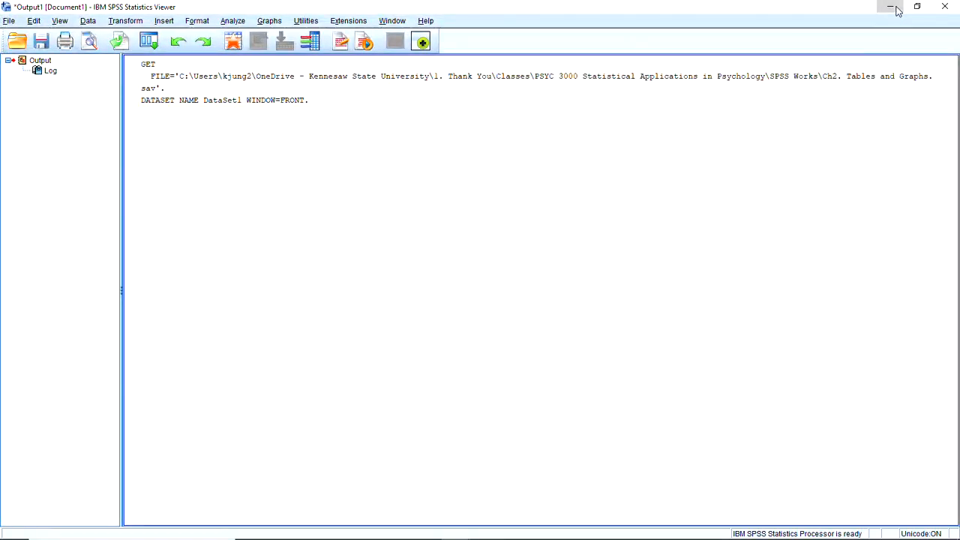
{"action": "left_click", "coordinate": [888, 9]}
{"action": "left_click", "coordinate": [37, 521]}
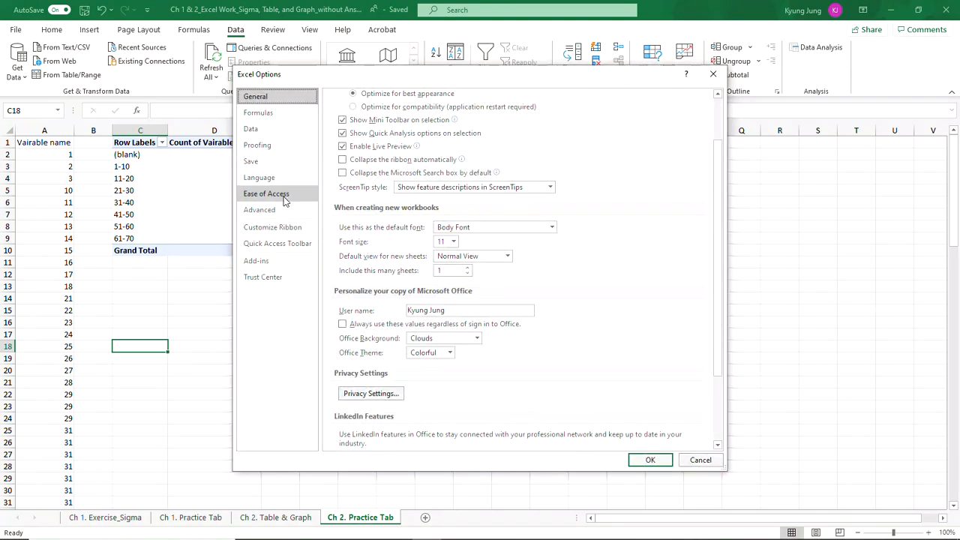
{"action": "left_click", "coordinate": [274, 262]}
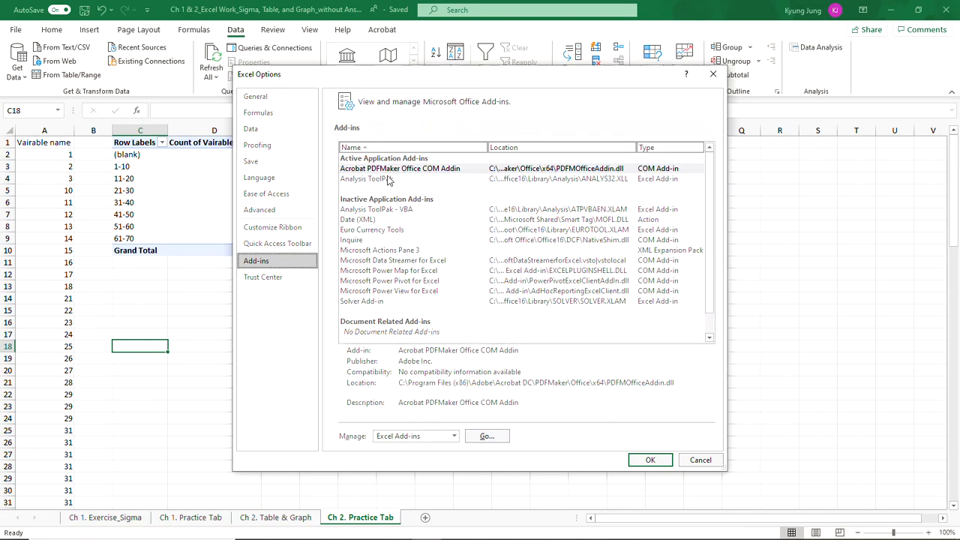
{"action": "left_click", "coordinate": [487, 437]}
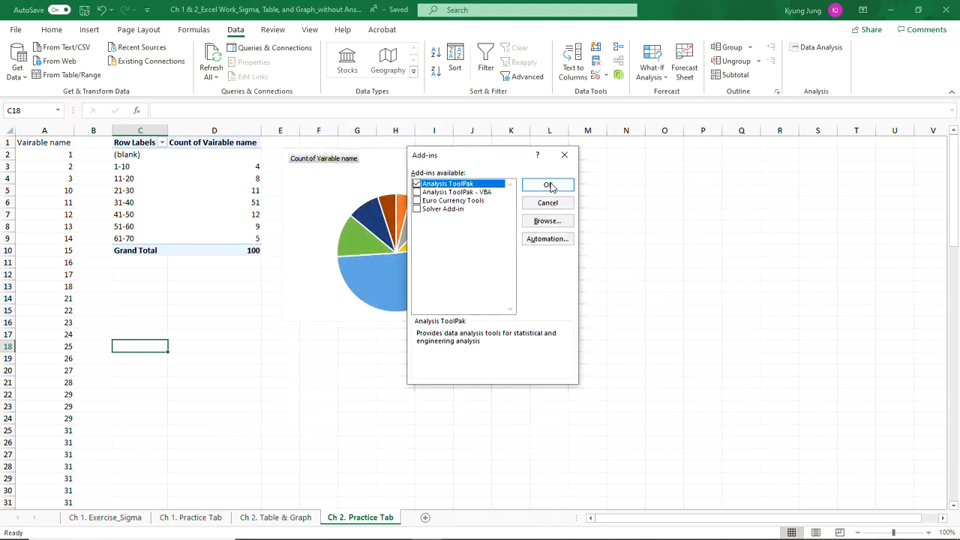
{"action": "left_click", "coordinate": [564, 155]}
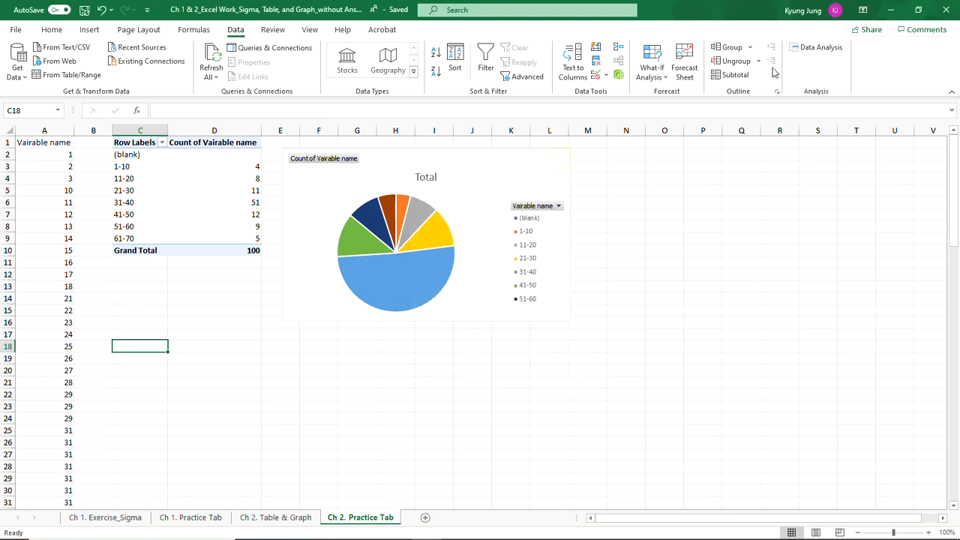
Start a Descriptive Statistics analysis with column A as the input range, grouped by columns with labels in the first row.
{"action": "left_click", "coordinate": [818, 48]}
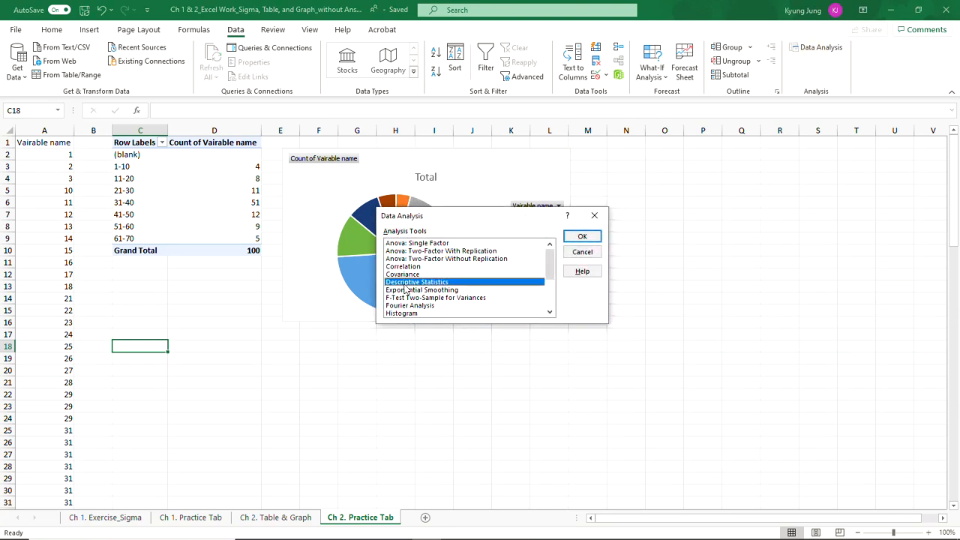
{"action": "left_click", "coordinate": [582, 237]}
{"action": "left_click", "coordinate": [537, 196]}
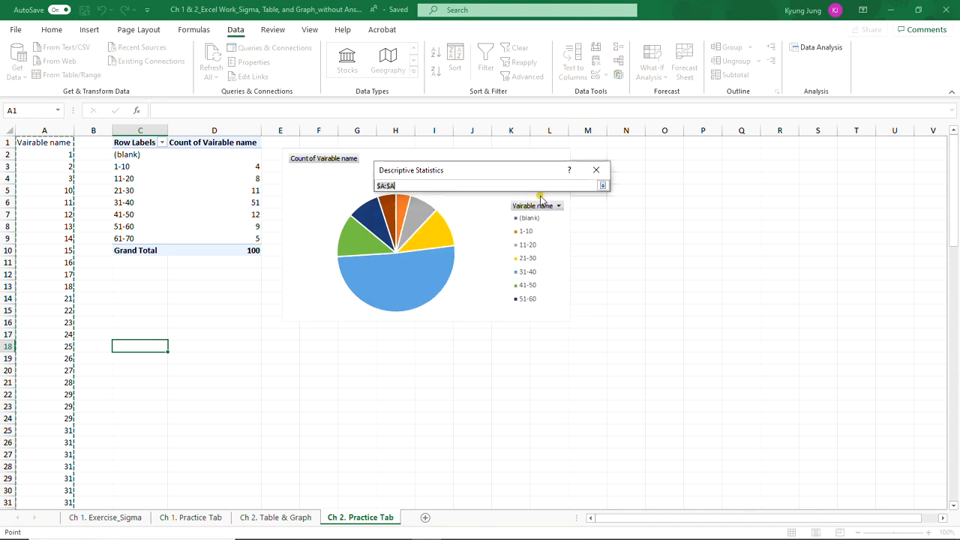
{"action": "left_click", "coordinate": [42, 146]}
{"action": "left_click", "coordinate": [46, 131]}
{"action": "left_click", "coordinate": [603, 186]}
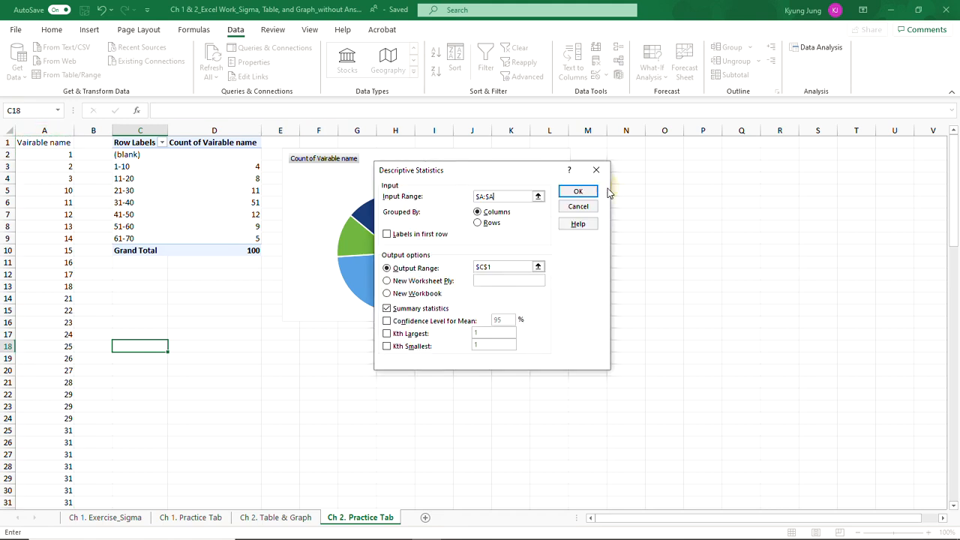
{"action": "left_click", "coordinate": [387, 234]}
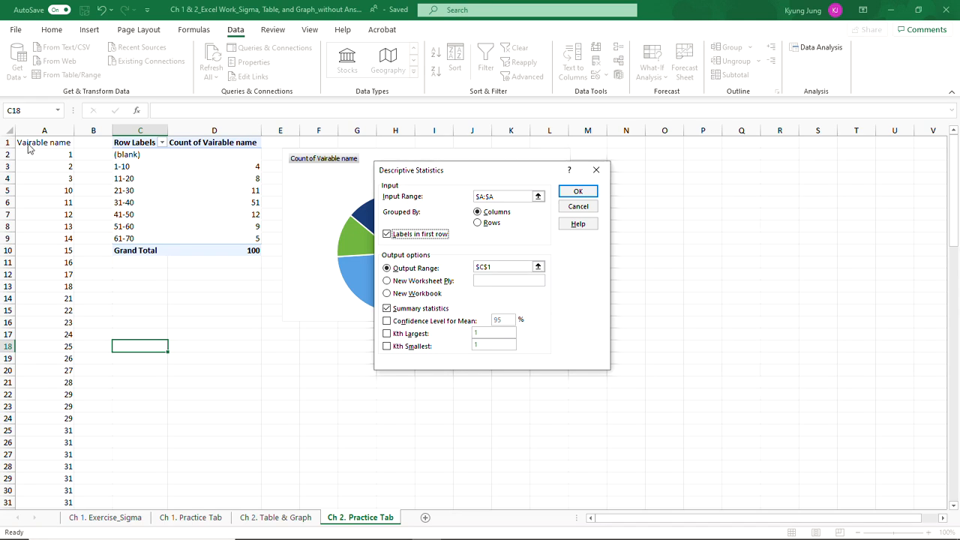
Set the output range to C20 and generate the summary statistics there.
{"action": "left_click", "coordinate": [538, 267]}
{"action": "left_click", "coordinate": [157, 369]}
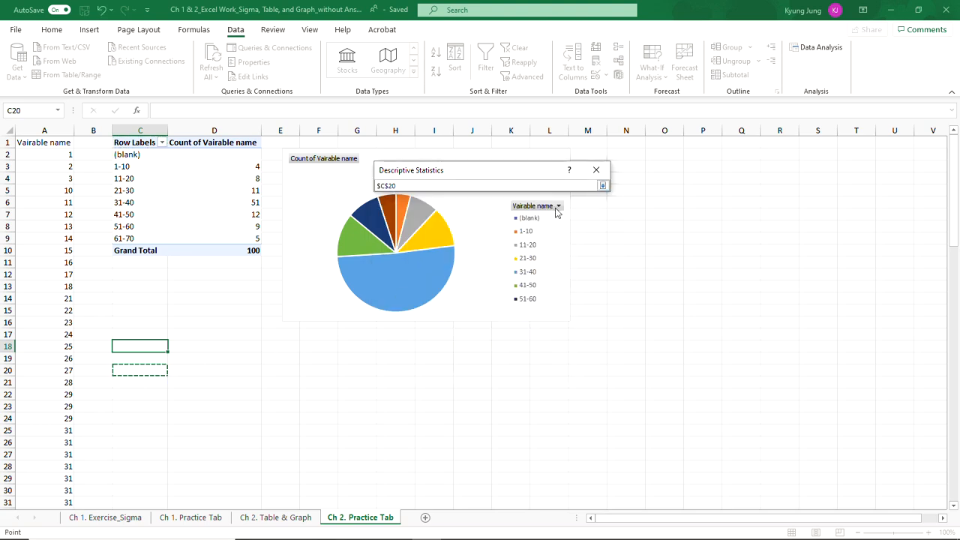
{"action": "left_click", "coordinate": [602, 185]}
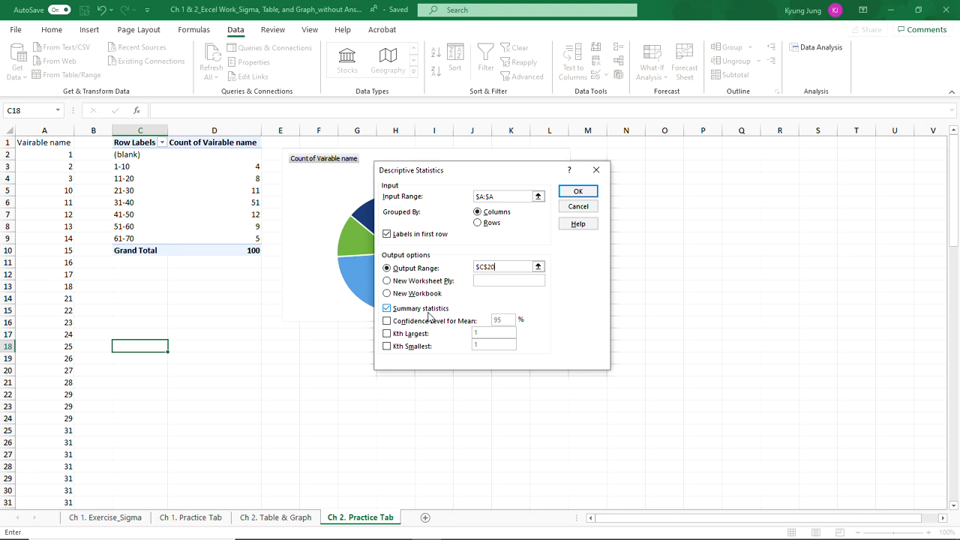
{"action": "left_click", "coordinate": [577, 192]}
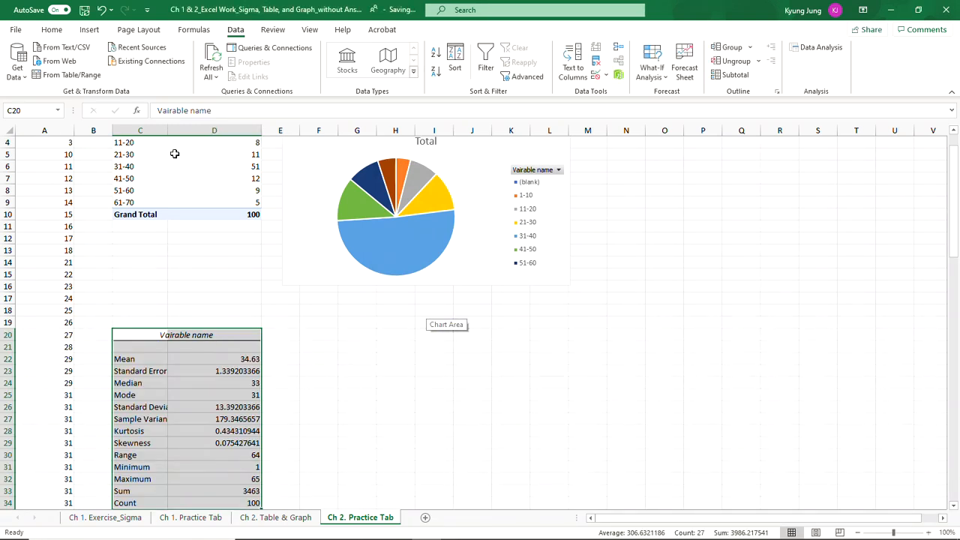
AutoFit the widths of columns C and D to their contents, then deselect them.
{"action": "left_click_drag", "start_coordinate": [155, 131], "coordinate": [213, 130]}
{"action": "double_click", "coordinate": [261, 130]}
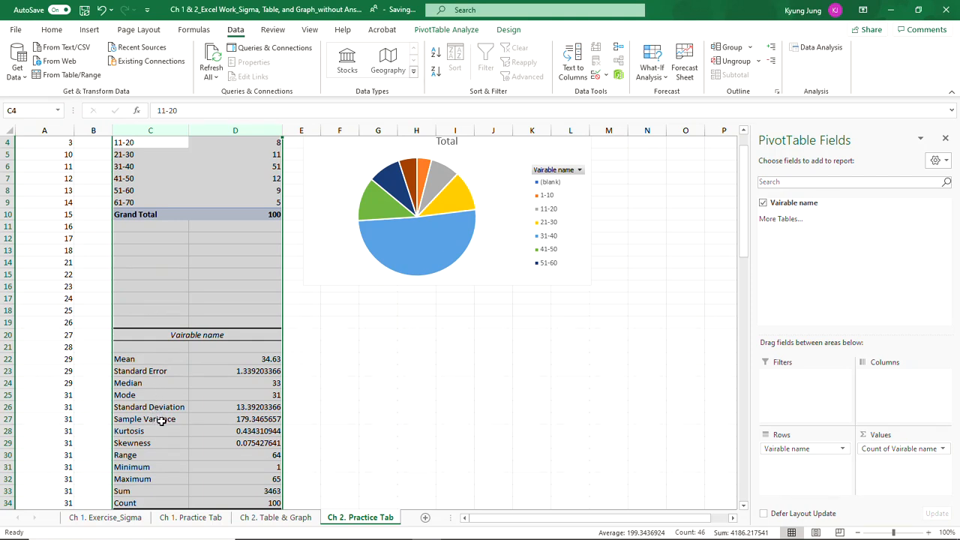
{"action": "left_click", "coordinate": [430, 421]}
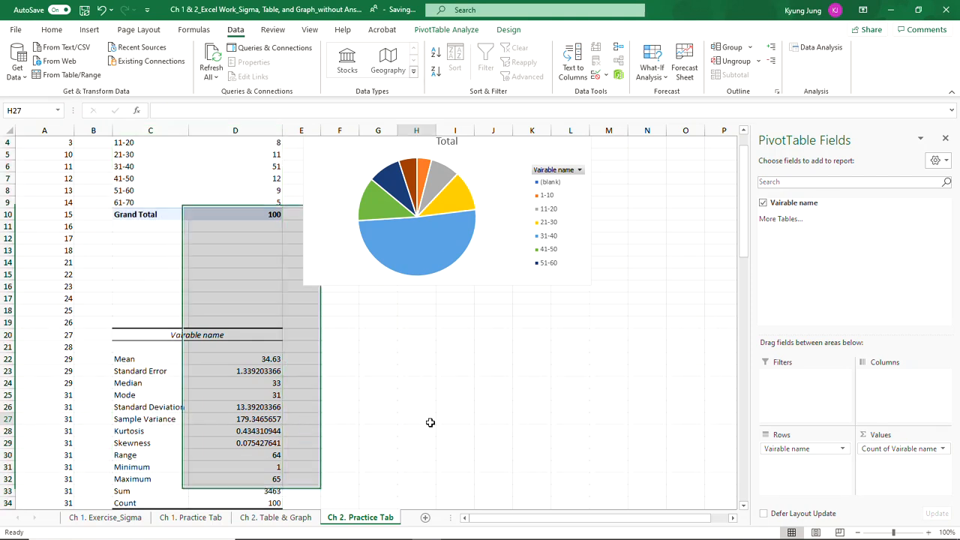
Switch from Excel to another open application window.
{"action": "key", "text": "alt+Tab"}
{"action": "key", "text": "alt+Tab"}
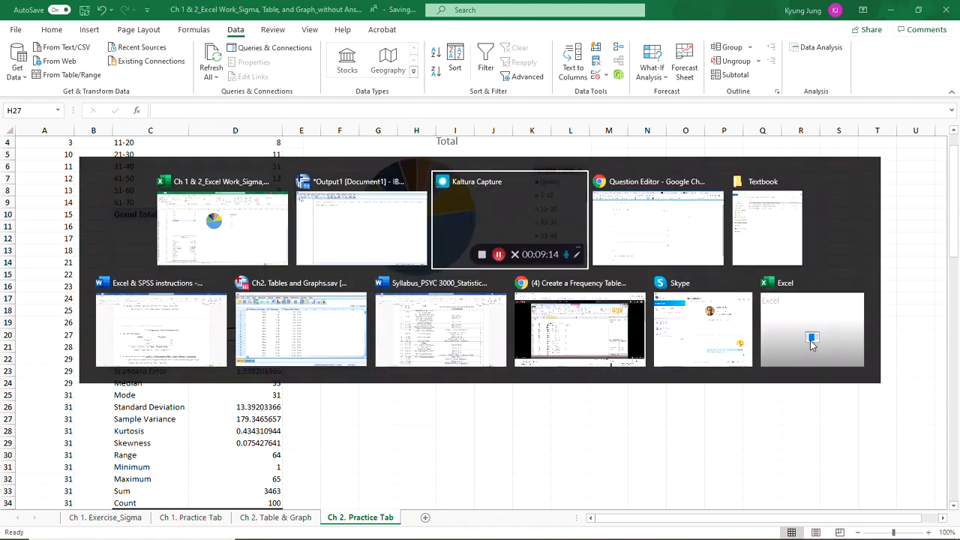